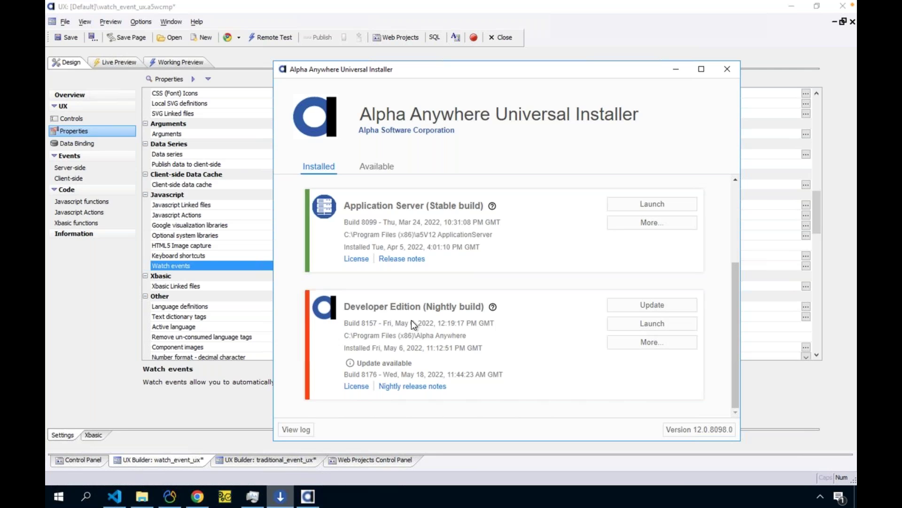
- Examine the onChange Javascript event of the textbox1 control in the watch_event_ux component
{"action": "left_click", "coordinate": [77, 345]}
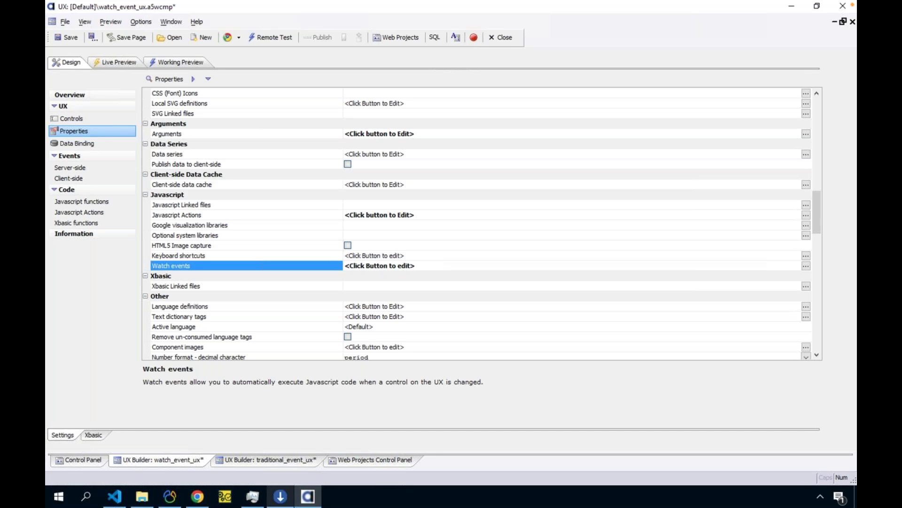
{"action": "left_click", "coordinate": [64, 120]}
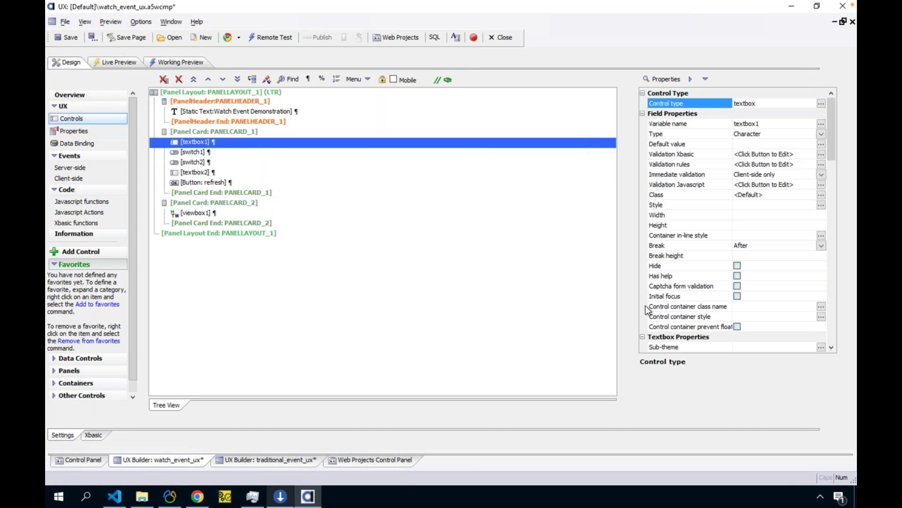
{"action": "left_click", "coordinate": [834, 306]}
{"action": "left_click", "coordinate": [834, 309]}
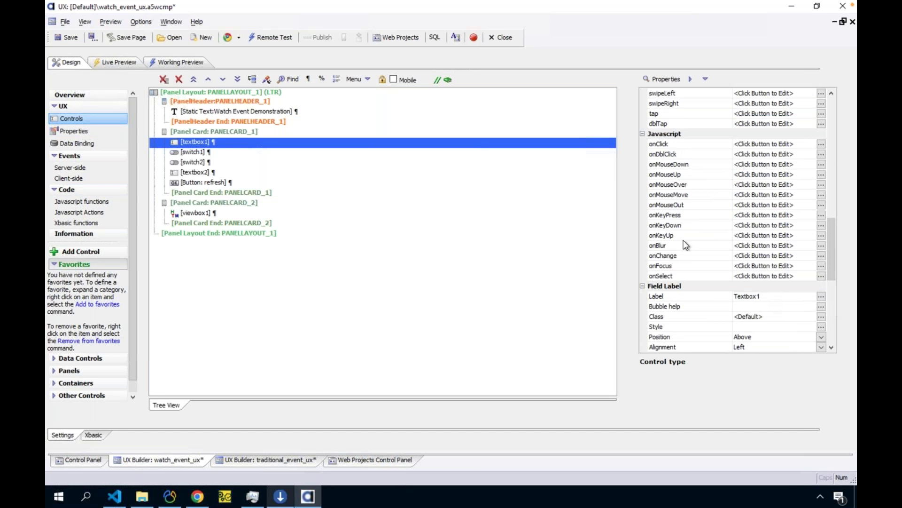
{"action": "left_click", "coordinate": [678, 255]}
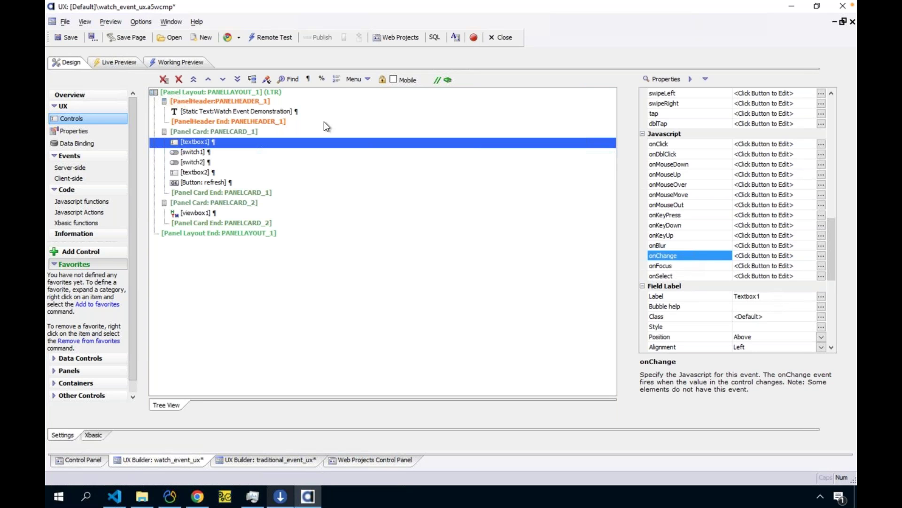
- Run the component in Working Preview and enter BLONP in Textbox1 to test its watch event
{"action": "left_click", "coordinate": [173, 63]}
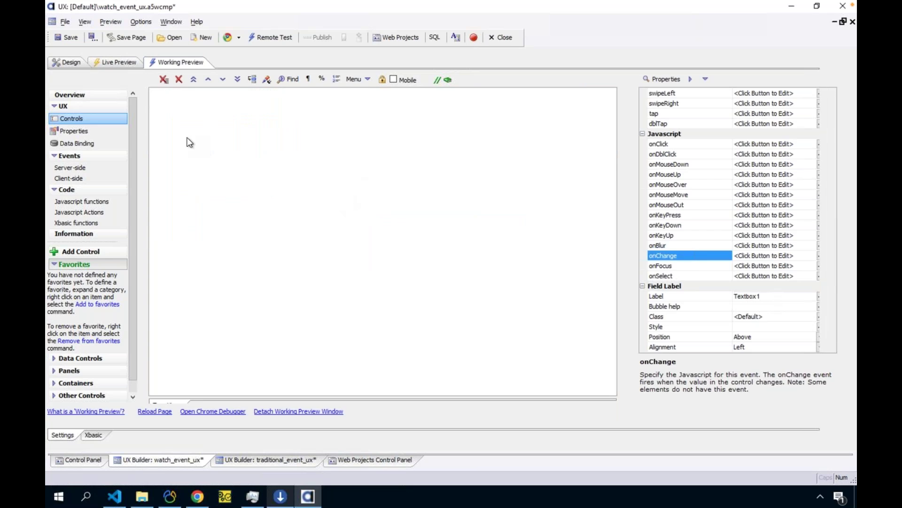
{"action": "left_click", "coordinate": [109, 113]}
{"action": "type", "text": "BLONP"}
{"action": "key", "text": "Tab"}
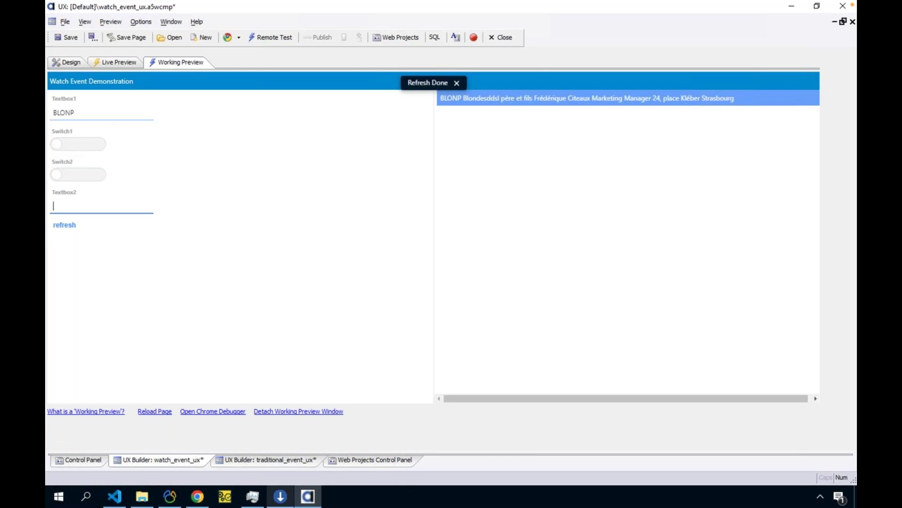
- Move focus in and out of Textbox1 repeatedly without changing its value, dismissing the refresh notification
{"action": "left_click", "coordinate": [111, 111]}
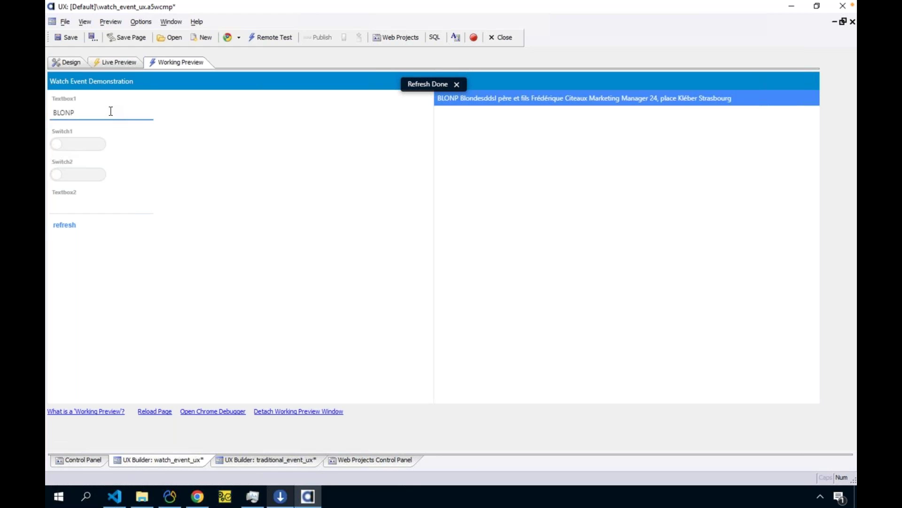
{"action": "key", "text": "Tab"}
{"action": "left_click", "coordinate": [111, 112]}
{"action": "key", "text": "Tab"}
{"action": "left_click", "coordinate": [457, 85]}
{"action": "left_click", "coordinate": [120, 112]}
{"action": "key", "text": "Tab"}
{"action": "left_click", "coordinate": [120, 114]}
{"action": "key", "text": "Tab"}
{"action": "left_click", "coordinate": [118, 115]}
{"action": "key", "text": "Tab"}
{"action": "left_click", "coordinate": [118, 115]}
{"action": "key", "text": "Tab"}
- Return to the design and compare the descriptions of textbox1's onBlur and onChange events
{"action": "left_click", "coordinate": [70, 62]}
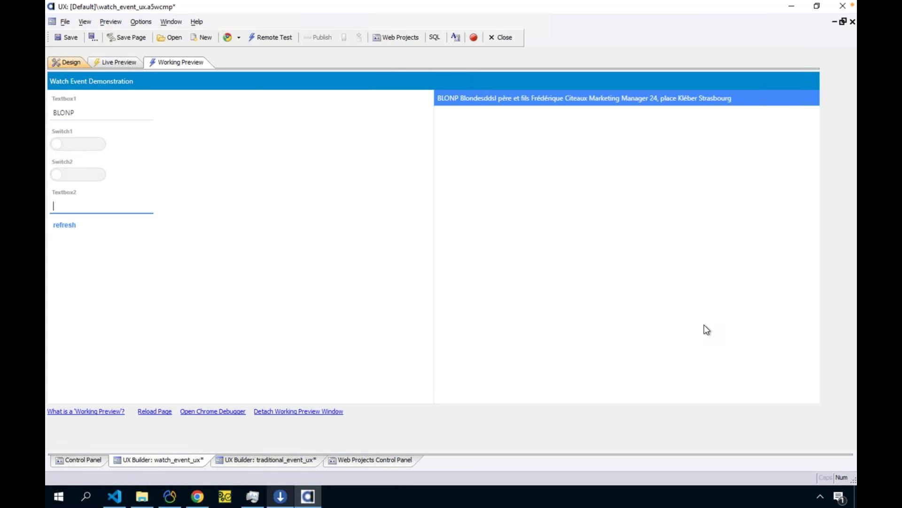
{"action": "left_click", "coordinate": [656, 245]}
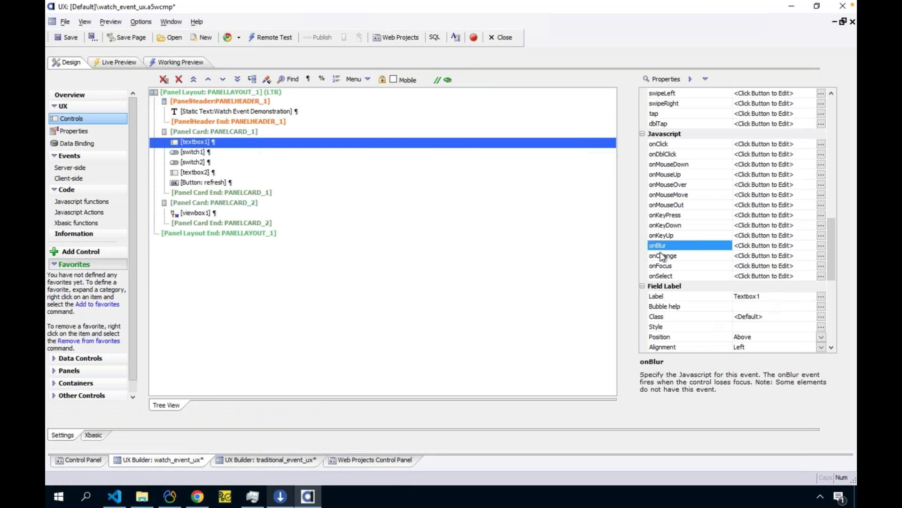
{"action": "left_click", "coordinate": [660, 252]}
{"action": "left_click", "coordinate": [662, 247]}
{"action": "left_click", "coordinate": [676, 256]}
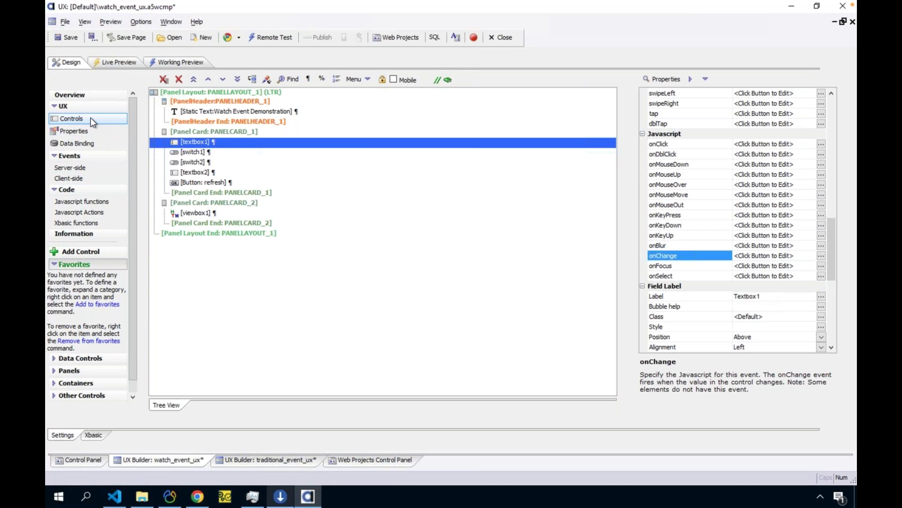
- Add an empty text_watch() { } block below my_cool_function in the component's Javascript functions
{"action": "left_click", "coordinate": [89, 211]}
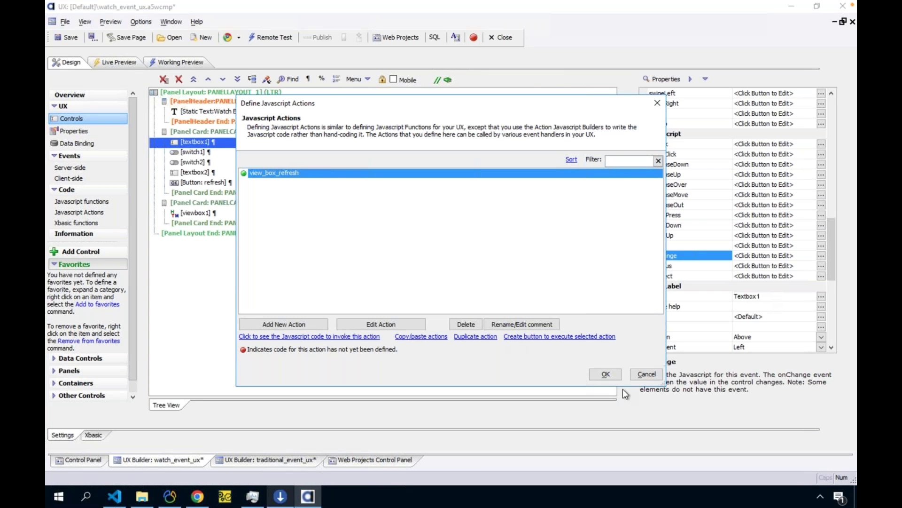
{"action": "left_click", "coordinate": [659, 374]}
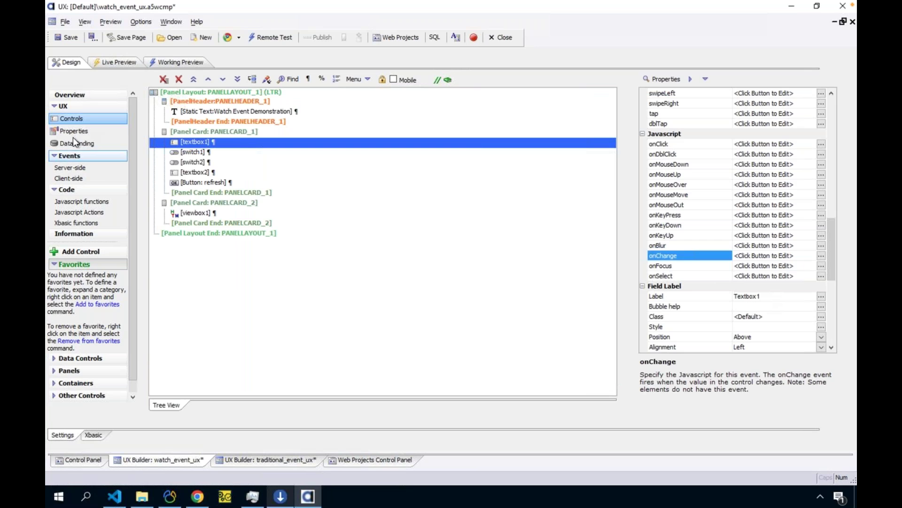
{"action": "left_click", "coordinate": [95, 203]}
{"action": "left_click", "coordinate": [235, 133]}
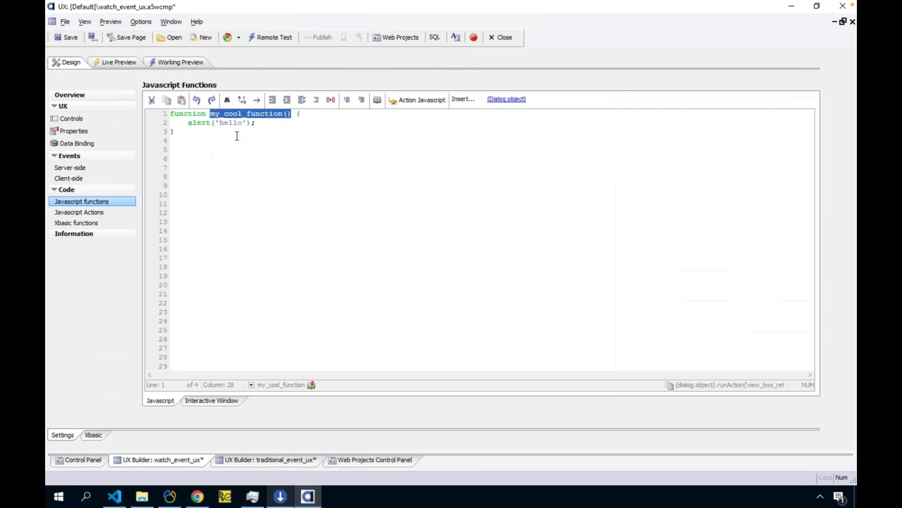
{"action": "key", "text": "Return"}
{"action": "key", "text": "Return"}
{"action": "type", "text": "te"}
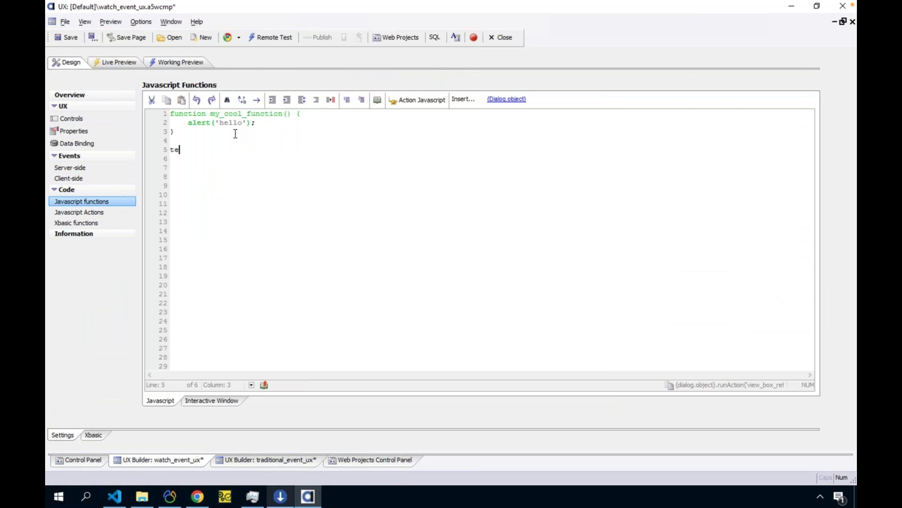
{"action": "type", "text": "xt_watch() {"}
{"action": "key", "text": "Escape"}
{"action": "key", "text": "Return"}
{"action": "key", "text": "Return"}
{"action": "key", "text": "Return"}
{"action": "type", "text": "}"}
- Inside text_watch, add the line text1 = {dialog.object}.getValue('textbox1'); using the control name helper for textbox1
{"action": "left_click", "coordinate": [201, 166]}
{"action": "left_click", "coordinate": [197, 157]}
{"action": "key", "text": "Tab"}
{"action": "type", "text": "text1 = {dialog.ob"}
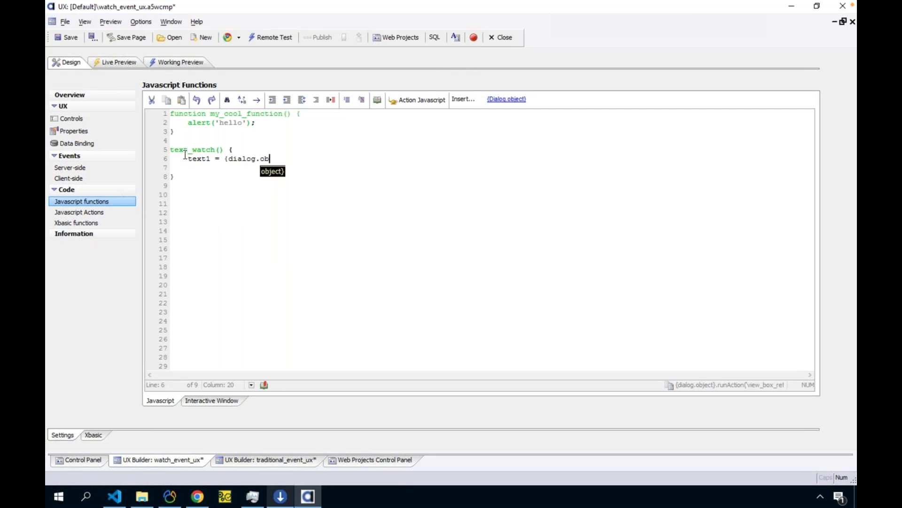
{"action": "type", "text": "ject}.getValue("}
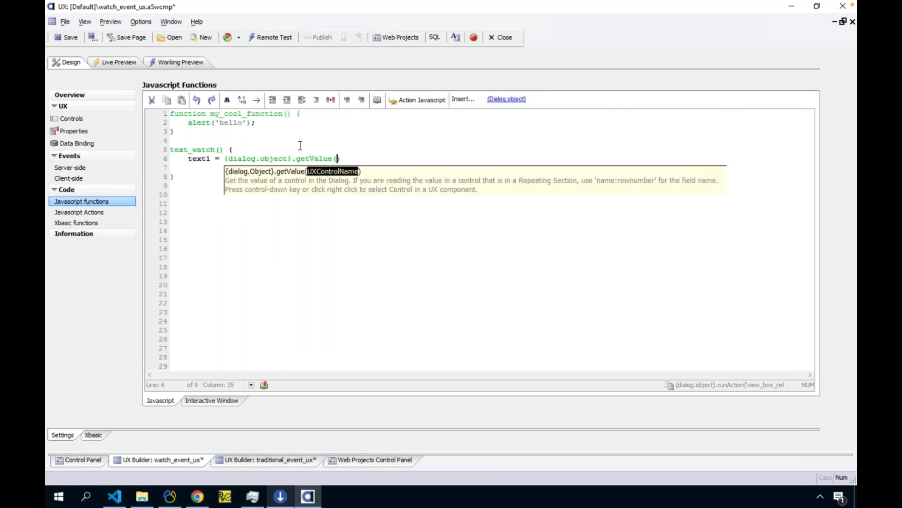
{"action": "right_click", "coordinate": [334, 173]}
{"action": "left_click", "coordinate": [364, 180]}
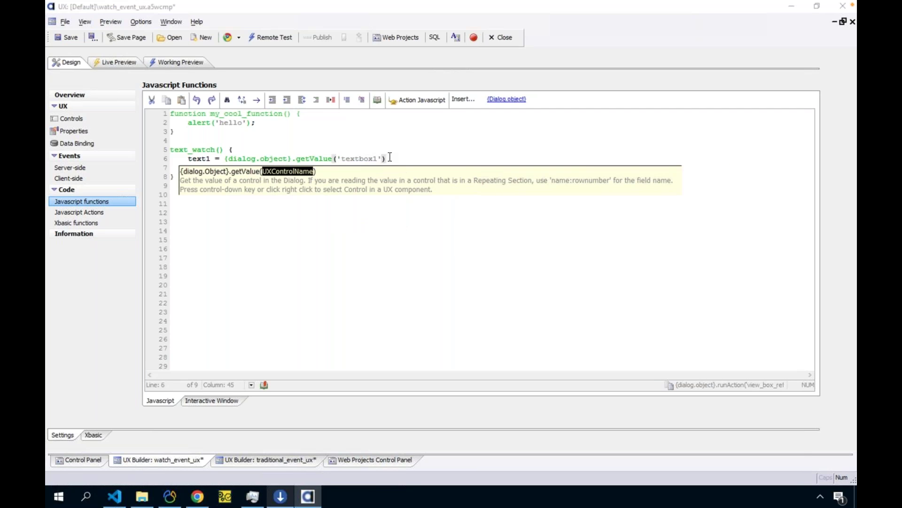
{"action": "type", "text": ");"}
- Below the text1 assignment, add an empty if (text1 == 'ALFKI') { } block
{"action": "key", "text": "Return"}
{"action": "key", "text": "Return"}
{"action": "type", "text": "if"}
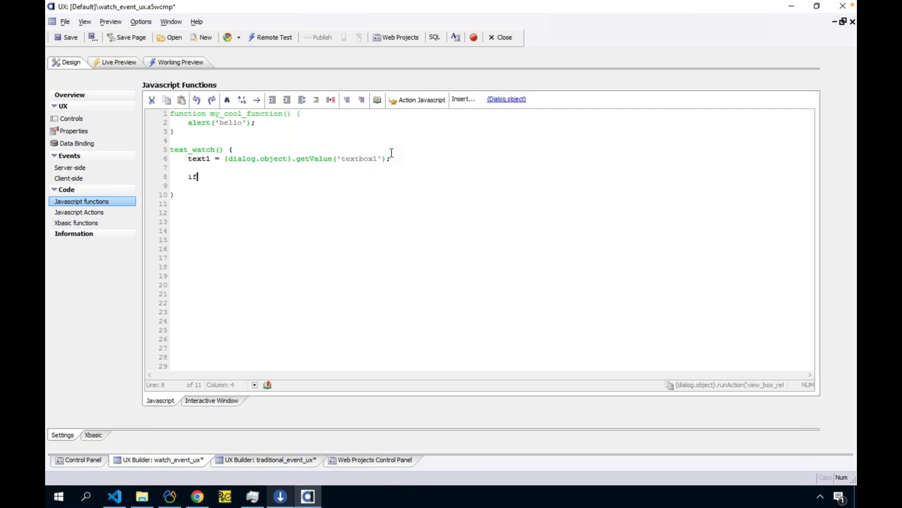
{"action": "type", "text": " (text1 =="}
{"action": "type", "text": "'ALFKI') {"}
{"action": "key", "text": "Return"}
{"action": "key", "text": "Return"}
{"action": "type", "text": "}"}
- Copy the view_box_refresh action's invocation code and insert {dialog.object}.runAction('view_box_refresh'); indented inside the if block
{"action": "left_click", "coordinate": [90, 213]}
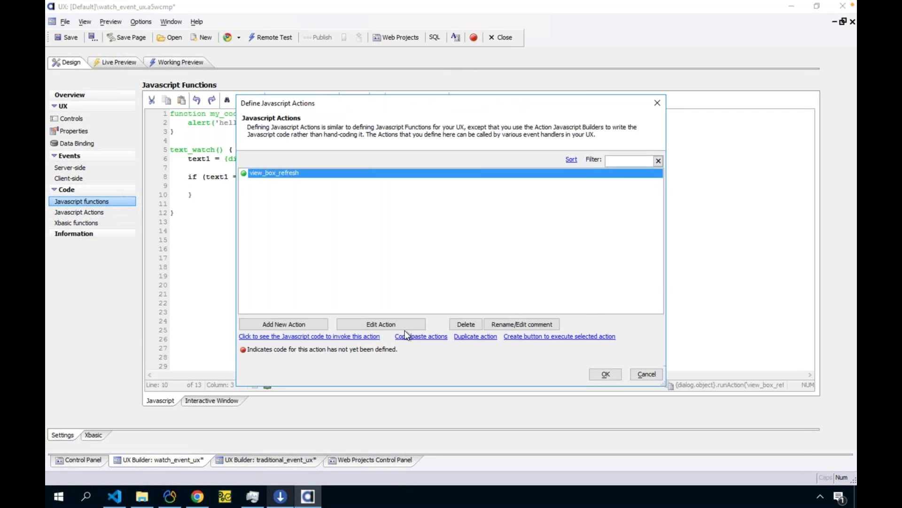
{"action": "left_click", "coordinate": [326, 335]}
{"action": "left_click", "coordinate": [333, 281]}
{"action": "left_click", "coordinate": [606, 373]}
{"action": "left_click", "coordinate": [191, 186]}
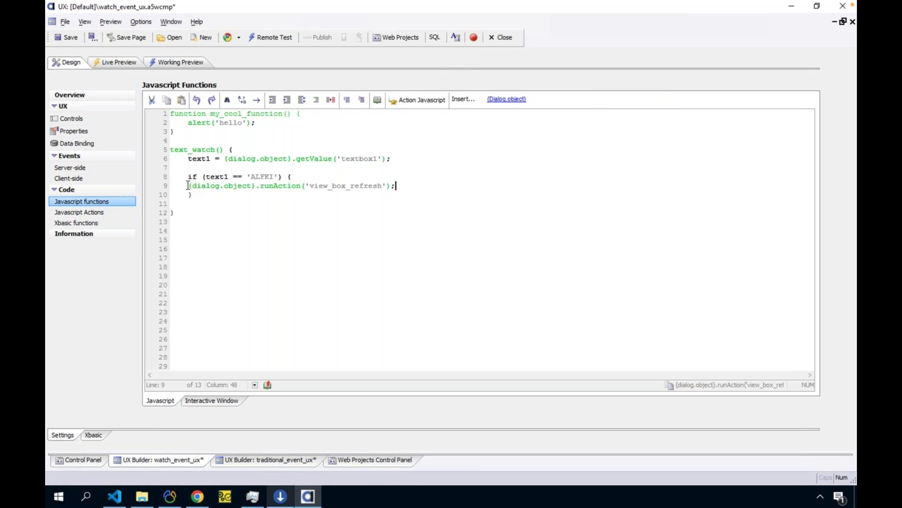
{"action": "key", "text": "Tab"}
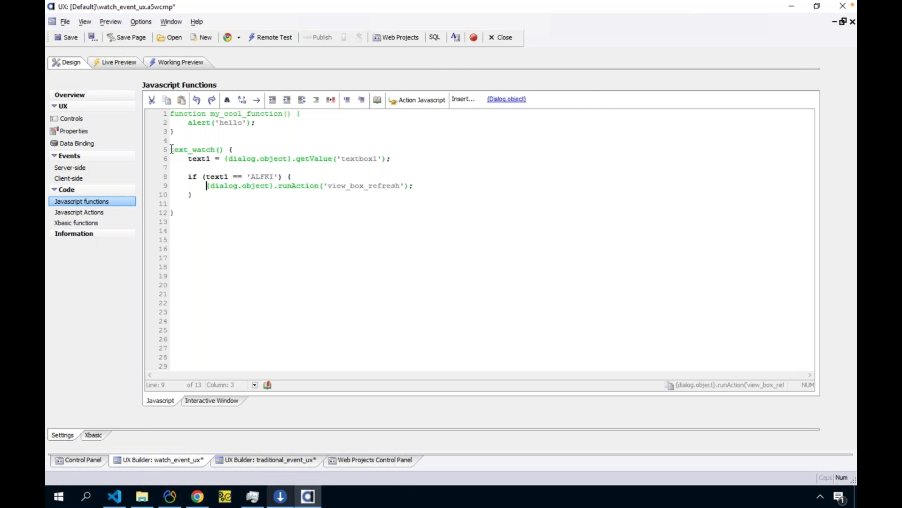
- Replace the TEXTBOX watch event's Javascript with text_watch(); and save the watch events
{"action": "left_click_drag", "start_coordinate": [170, 149], "coordinate": [227, 150]}
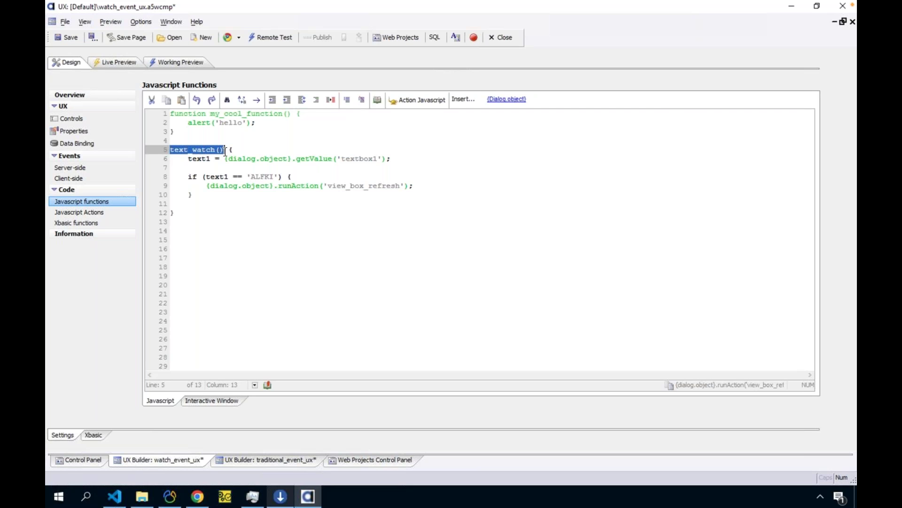
{"action": "left_click", "coordinate": [86, 133]}
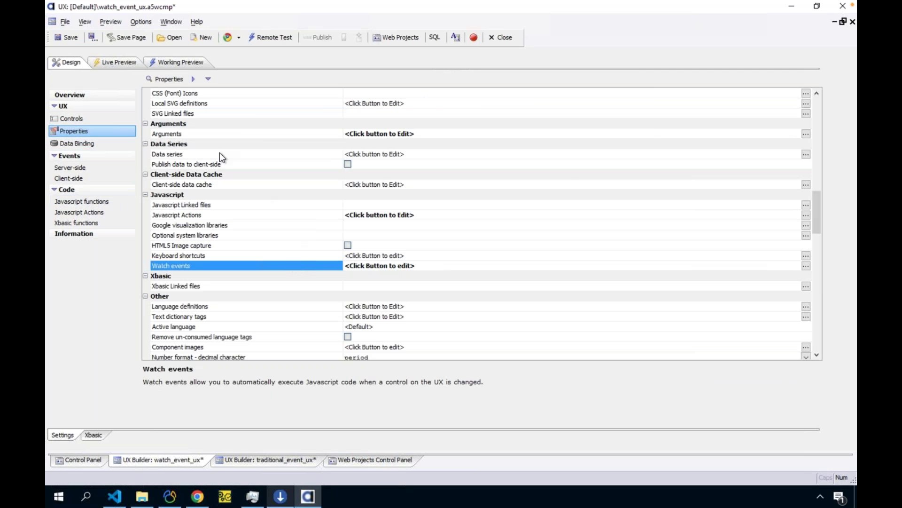
{"action": "left_click", "coordinate": [256, 156]}
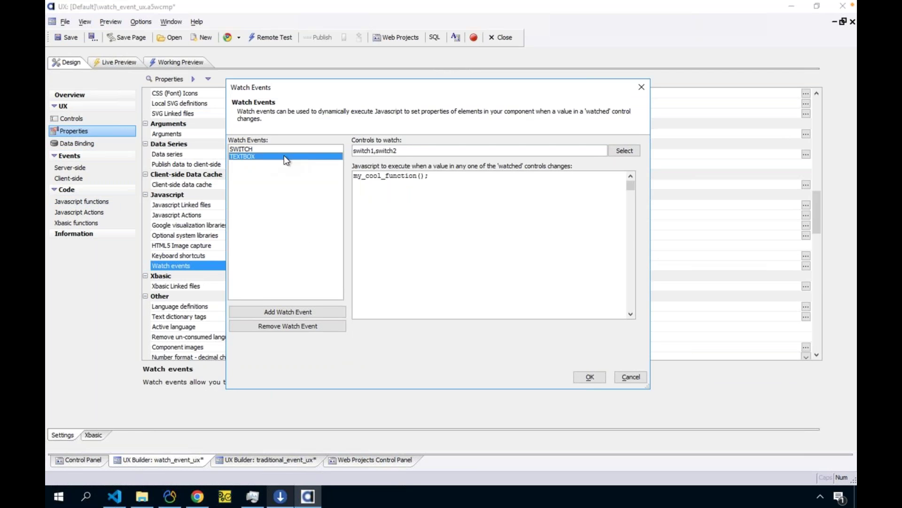
{"action": "key", "text": "ctrl+a"}
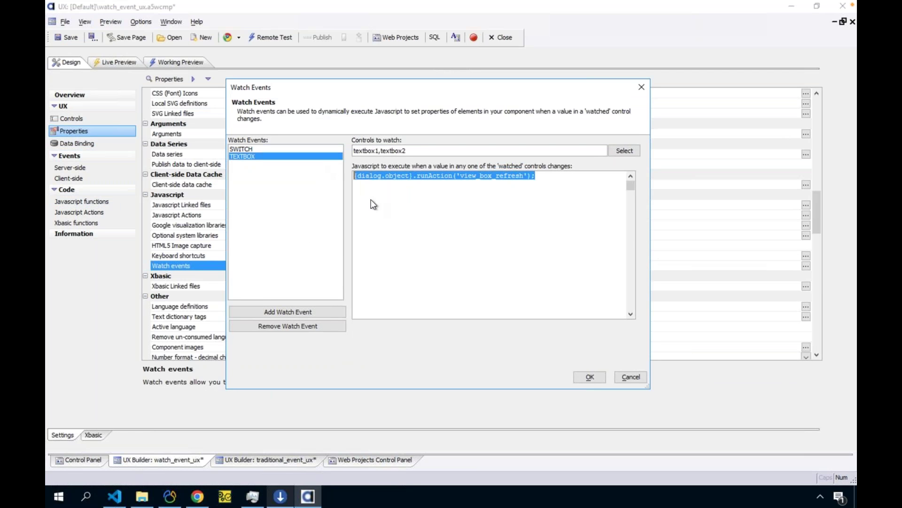
{"action": "type", "text": "text_watch();"}
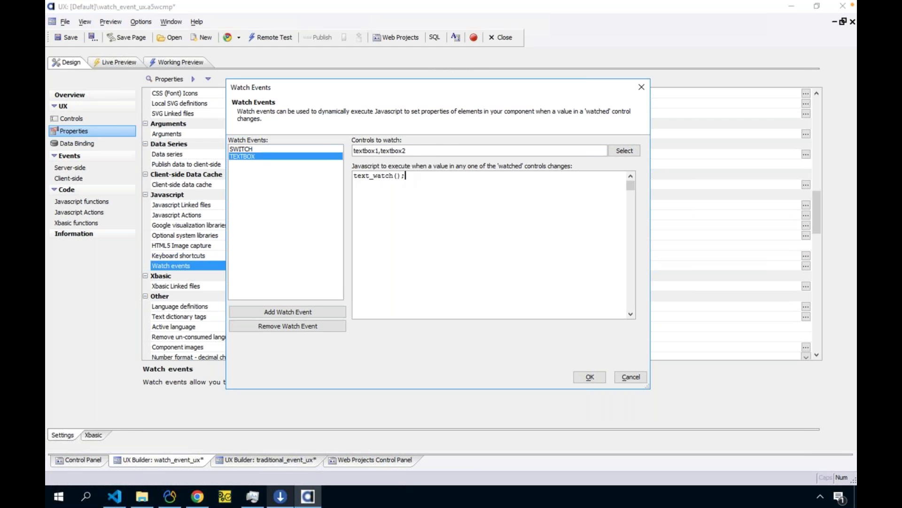
{"action": "left_click", "coordinate": [590, 376]}
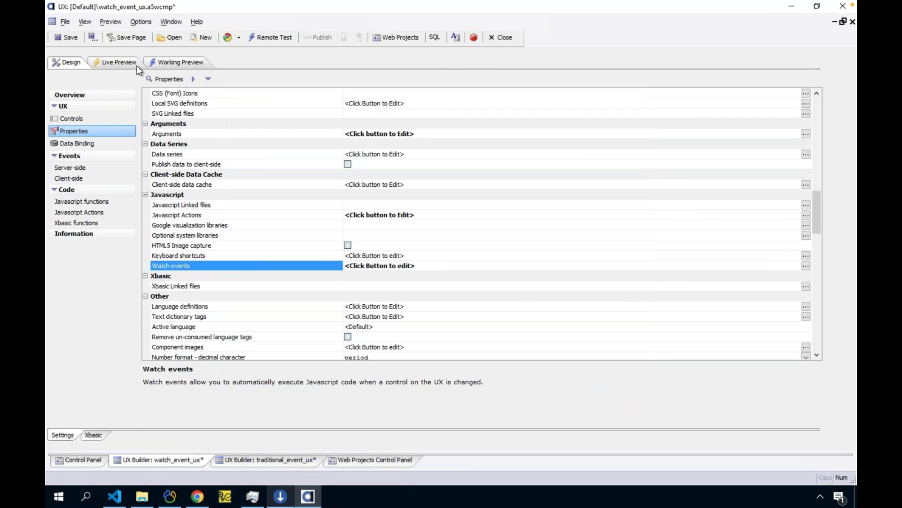
- Run the updated component in Working Preview and test Textbox1 with the value BLONP
{"action": "left_click", "coordinate": [166, 64]}
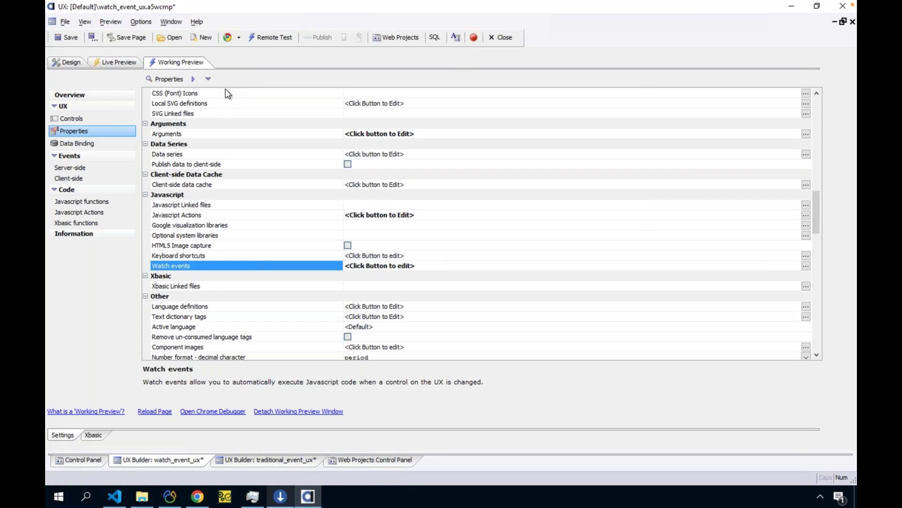
{"action": "left_click", "coordinate": [56, 111]}
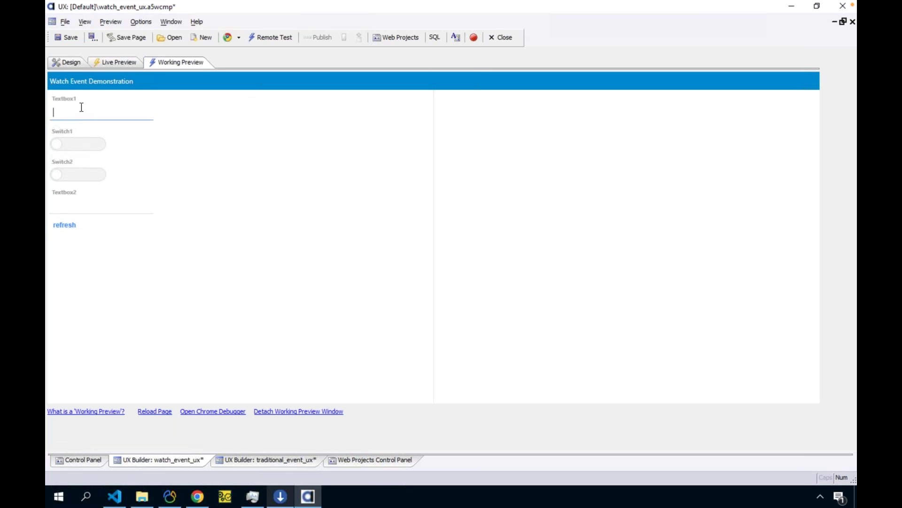
{"action": "type", "text": "BLONP"}
{"action": "key", "text": "Tab"}
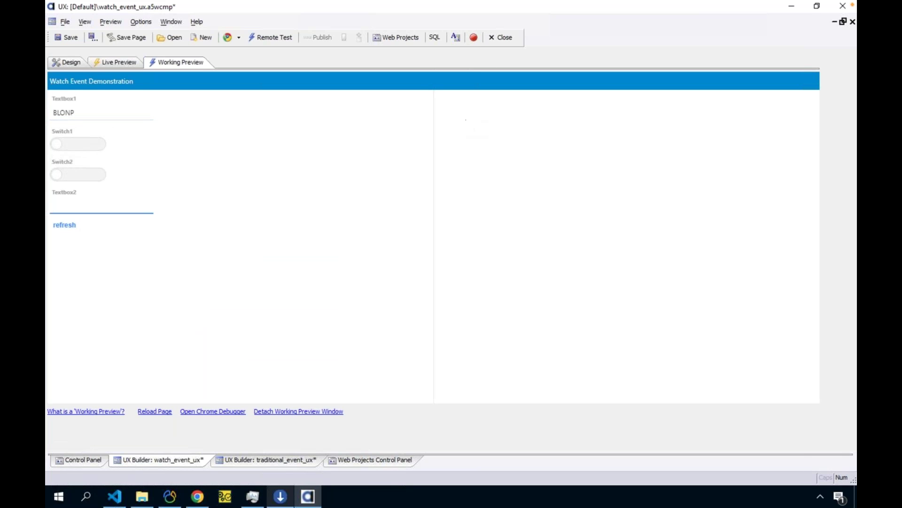
- Replace the value in Textbox1 with ALFKI to test the conditional view box refresh
{"action": "double_click", "coordinate": [46, 104]}
{"action": "type", "text": "AL"}
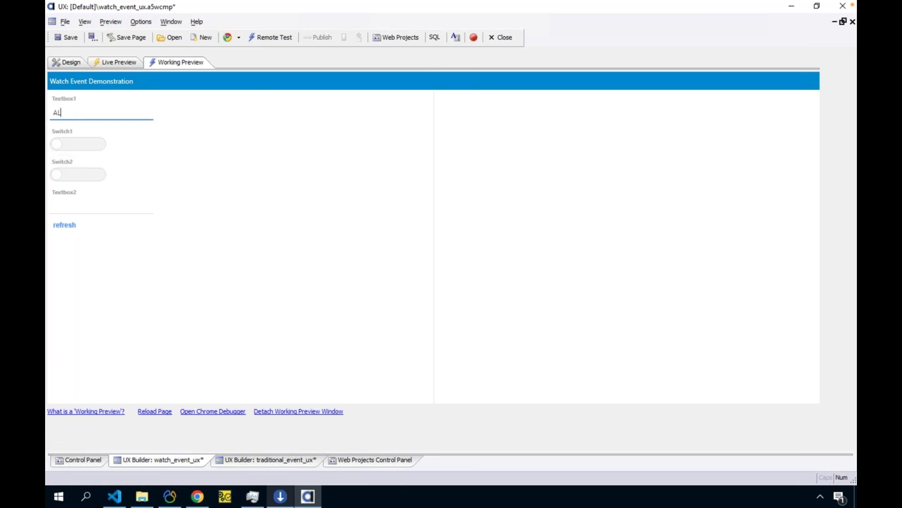
{"action": "type", "text": "FKI"}
{"action": "key", "text": "Tab"}
{"action": "left_click", "coordinate": [103, 109]}
{"action": "double_click", "coordinate": [65, 113]}
{"action": "type", "text": "ALFKI"}
- Return to the design, review the text_watch code, and open the component's Watch Events definitions
{"action": "left_click", "coordinate": [69, 62]}
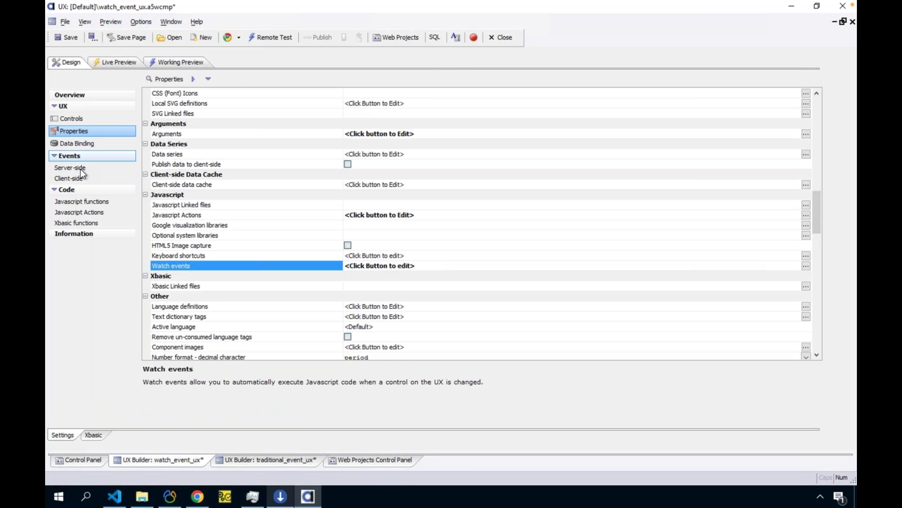
{"action": "left_click", "coordinate": [78, 199]}
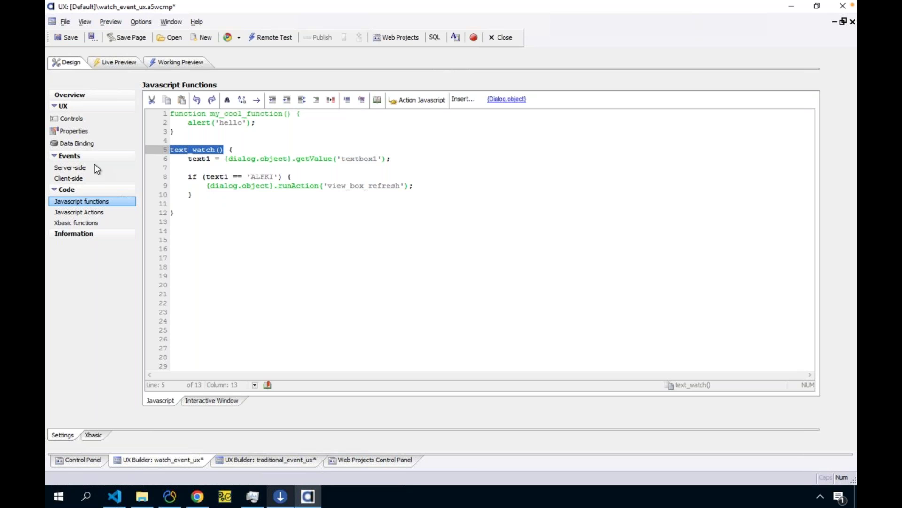
{"action": "left_click", "coordinate": [78, 133]}
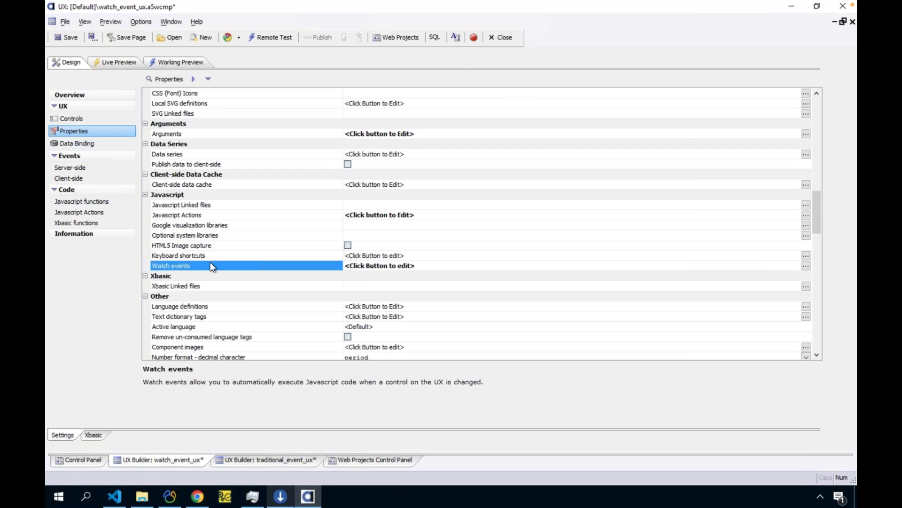
{"action": "double_click", "coordinate": [209, 265]}
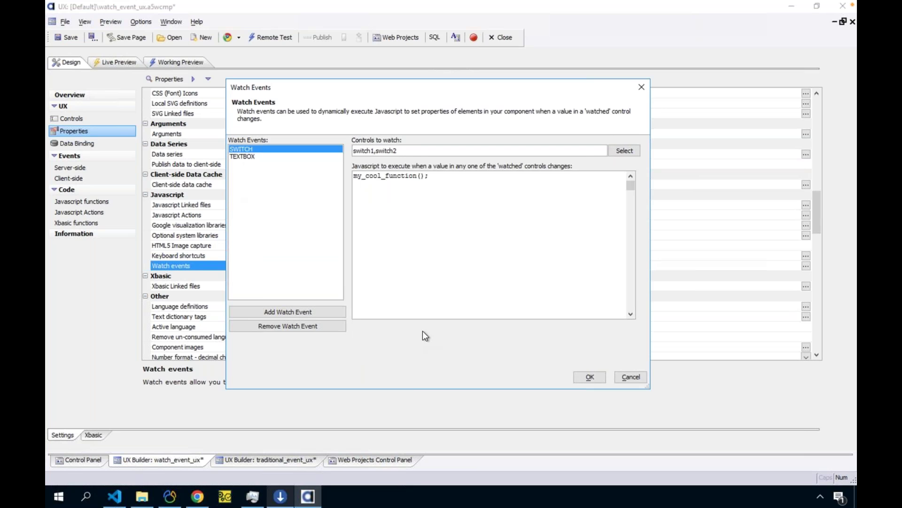
- Close the watch events without changes and add the function keyword before text_watch() in the Javascript functions
{"action": "left_click", "coordinate": [642, 380]}
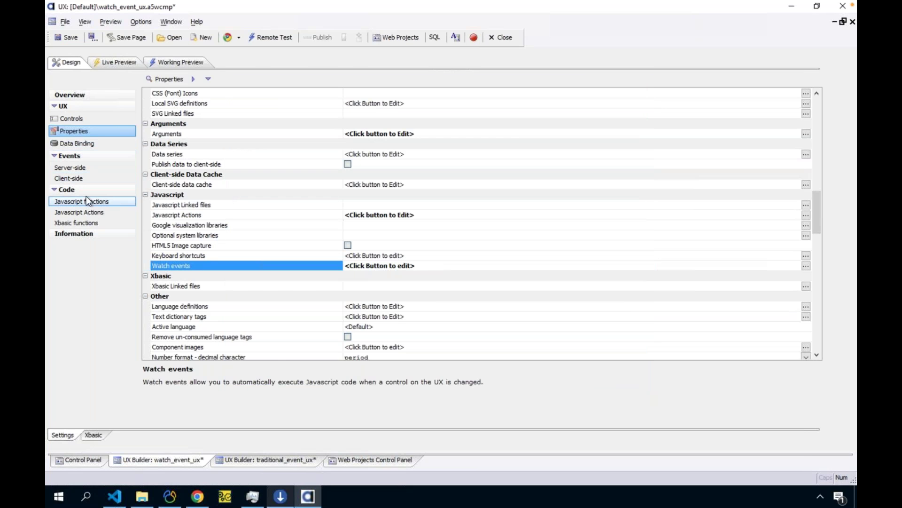
{"action": "left_click", "coordinate": [88, 203]}
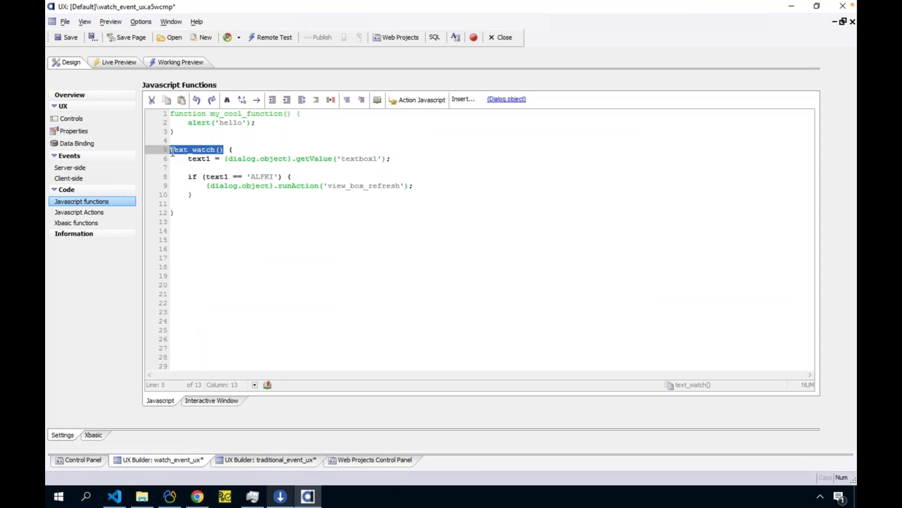
{"action": "key", "text": "Home"}
{"action": "type", "text": "function"}
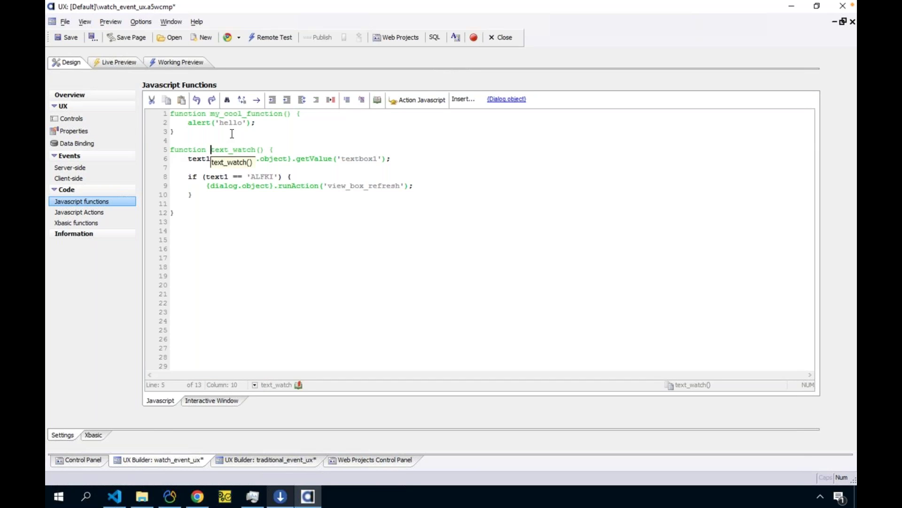
{"action": "left_click", "coordinate": [235, 133]}
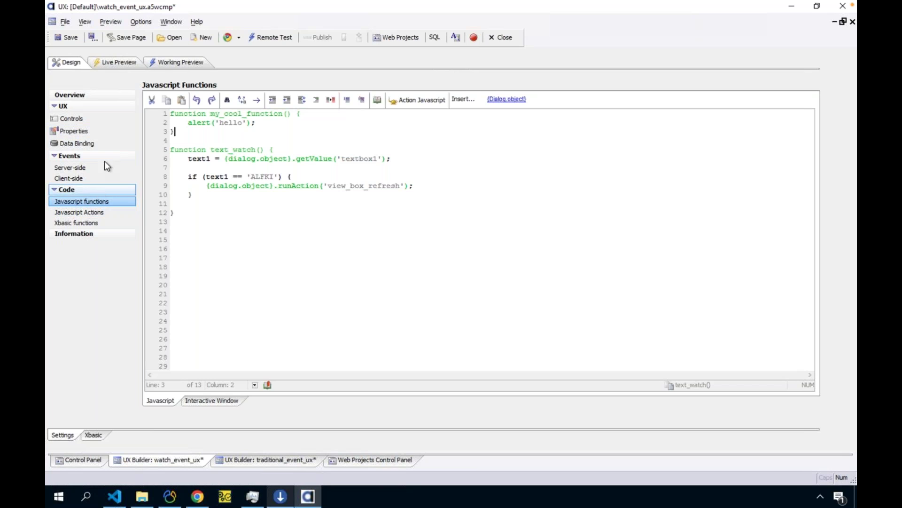
- Save the component and run it in Working Preview
{"action": "left_click", "coordinate": [66, 37]}
{"action": "left_click", "coordinate": [115, 62]}
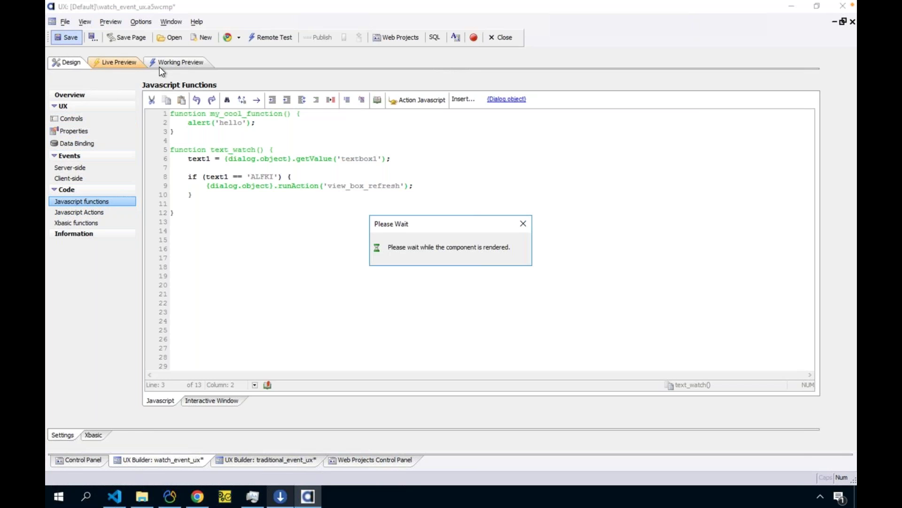
{"action": "left_click", "coordinate": [162, 63]}
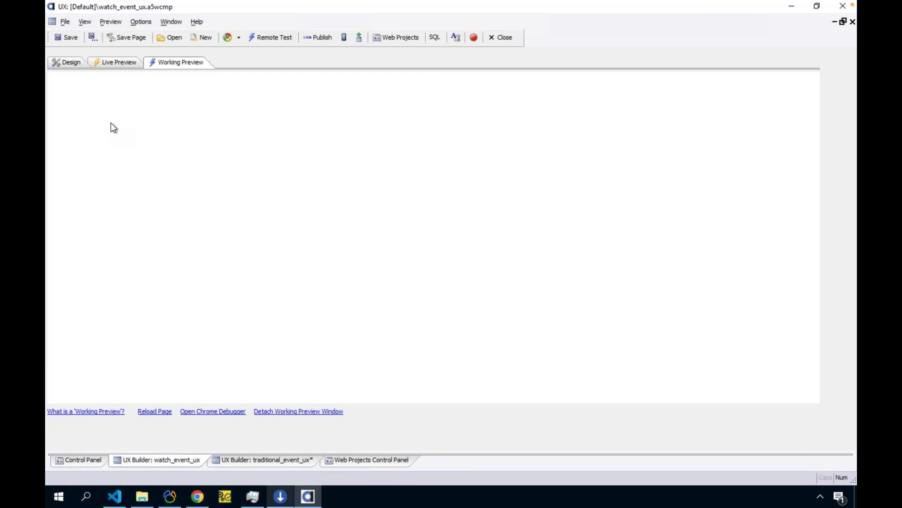
- Enter ALKFI in Textbox1, and replace it with ALFKI to test the conditional view box refresh
{"action": "left_click", "coordinate": [102, 110]}
{"action": "type", "text": "ALKFI"}
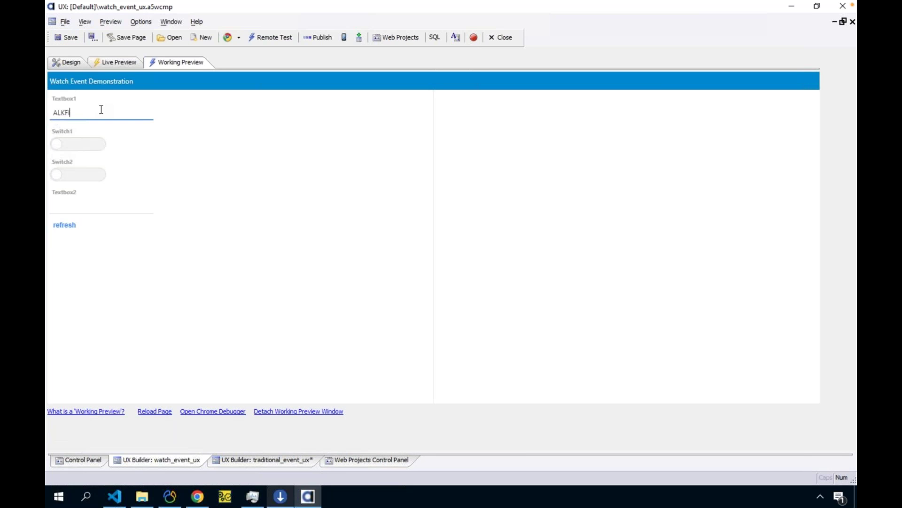
{"action": "key", "text": "Tab"}
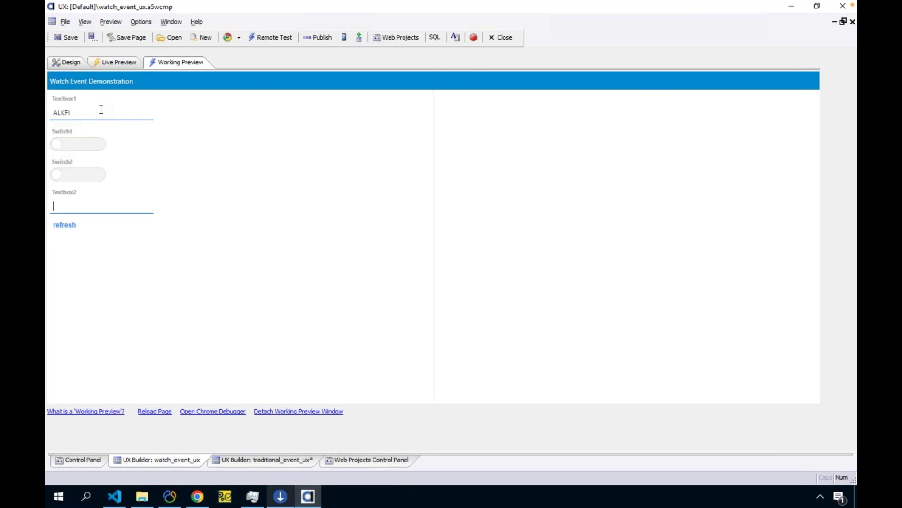
{"action": "double_click", "coordinate": [55, 111]}
{"action": "type", "text": "ALF"}
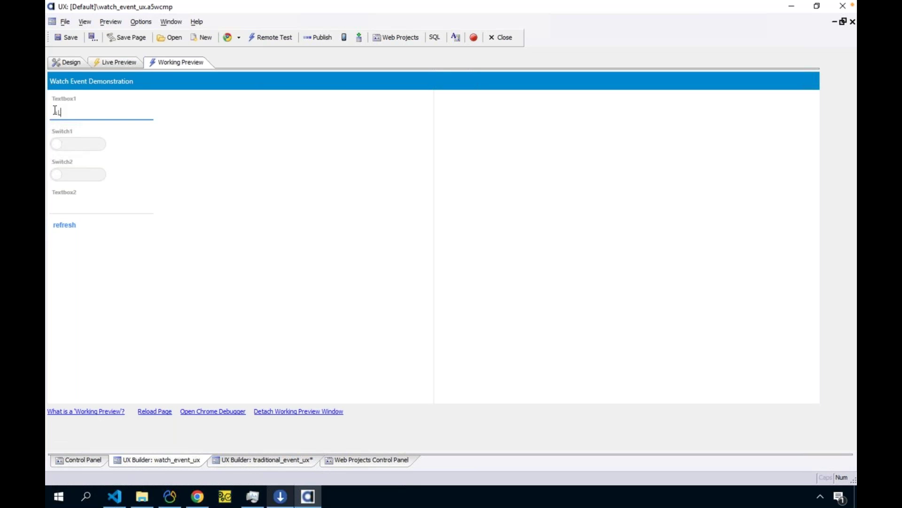
{"action": "type", "text": "KI"}
{"action": "key", "text": "Tab"}
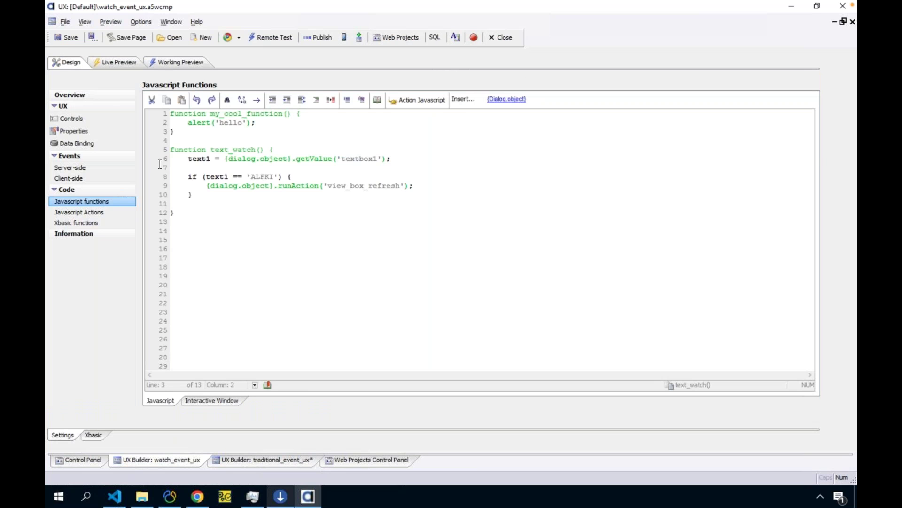
- Return to the design's Javascript functions and review the text_watch code and its runAction call
{"action": "left_click_drag", "start_coordinate": [174, 133], "coordinate": [185, 223]}
{"action": "left_click", "coordinate": [186, 177]}
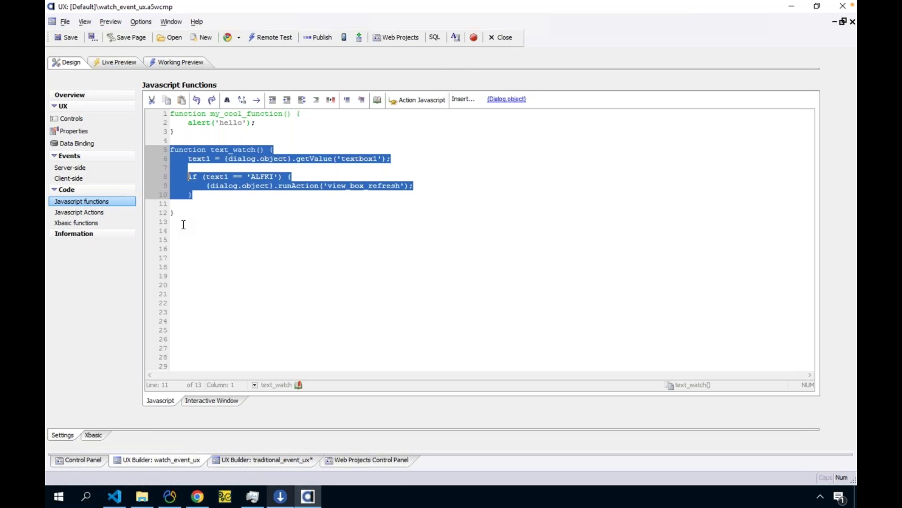
{"action": "left_click", "coordinate": [201, 204]}
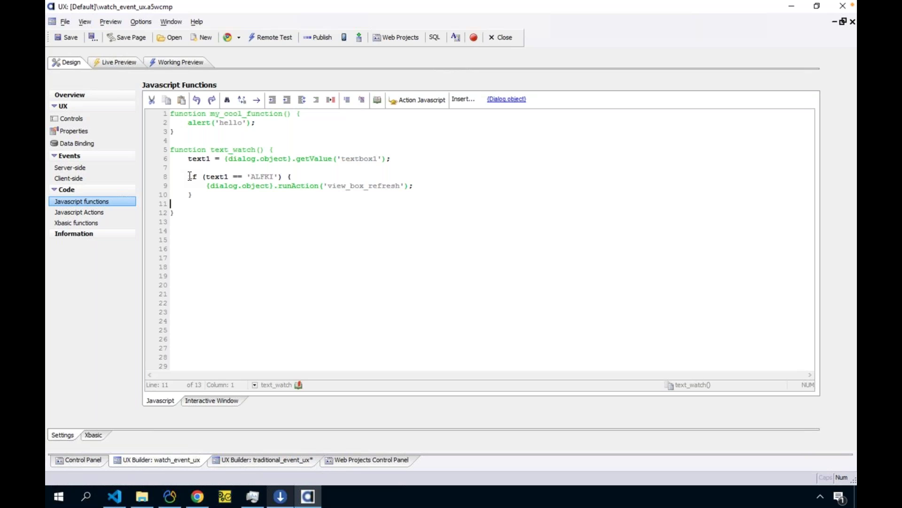
{"action": "double_click", "coordinate": [238, 187]}
{"action": "left_click", "coordinate": [238, 187]}
- Examine textbox1's Javascript events in the component's controls, including the onKeyUp event
{"action": "left_click", "coordinate": [75, 121]}
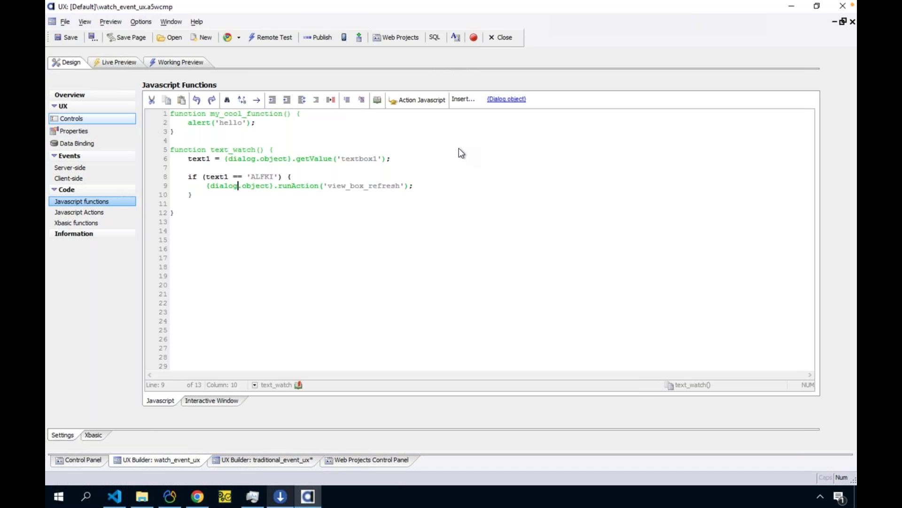
{"action": "left_click", "coordinate": [185, 215]}
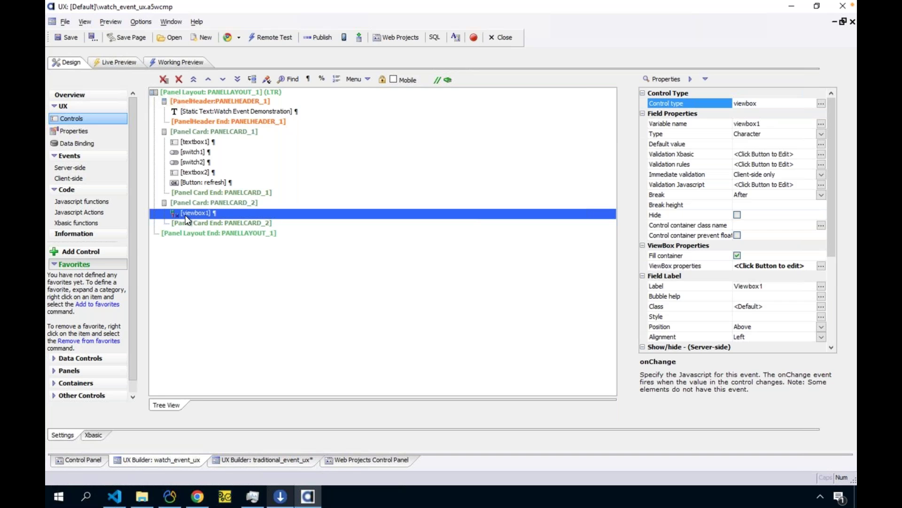
{"action": "right_click", "coordinate": [186, 145]}
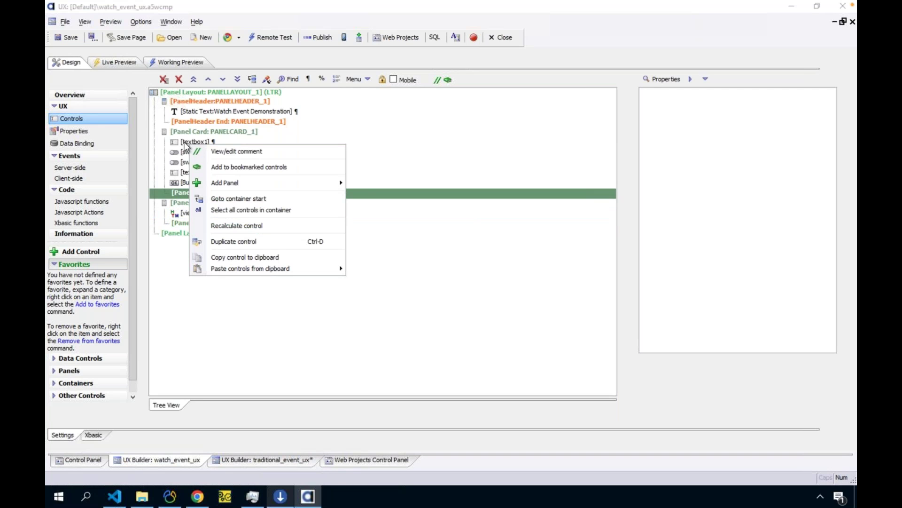
{"action": "left_click", "coordinate": [185, 142]}
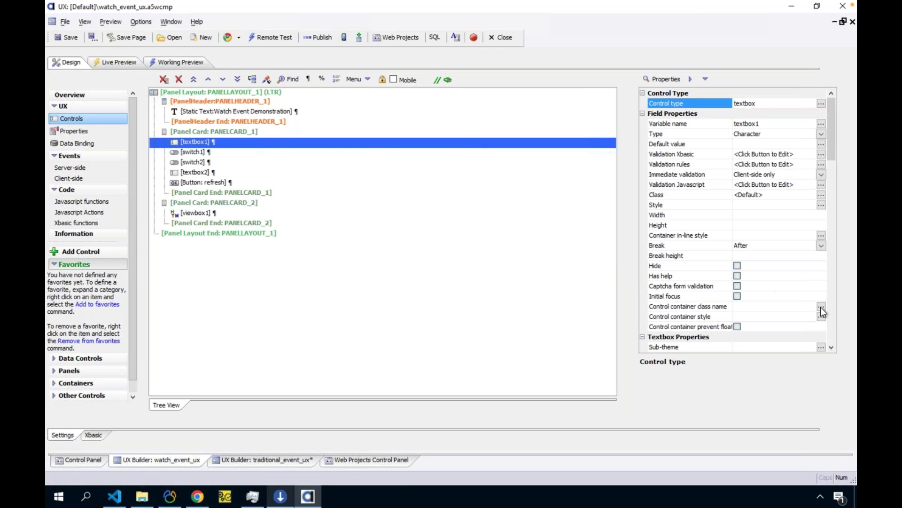
{"action": "scroll", "coordinate": [831, 315], "scroll_direction": "down", "scroll_amount": 5}
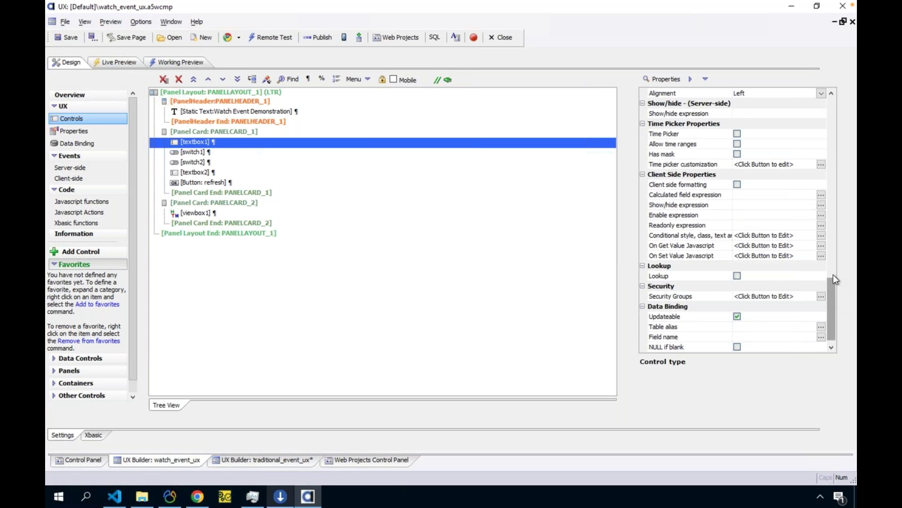
{"action": "left_click_drag", "start_coordinate": [833, 275], "coordinate": [835, 230]}
{"action": "scroll", "coordinate": [750, 236], "scroll_direction": "up", "scroll_amount": 5}
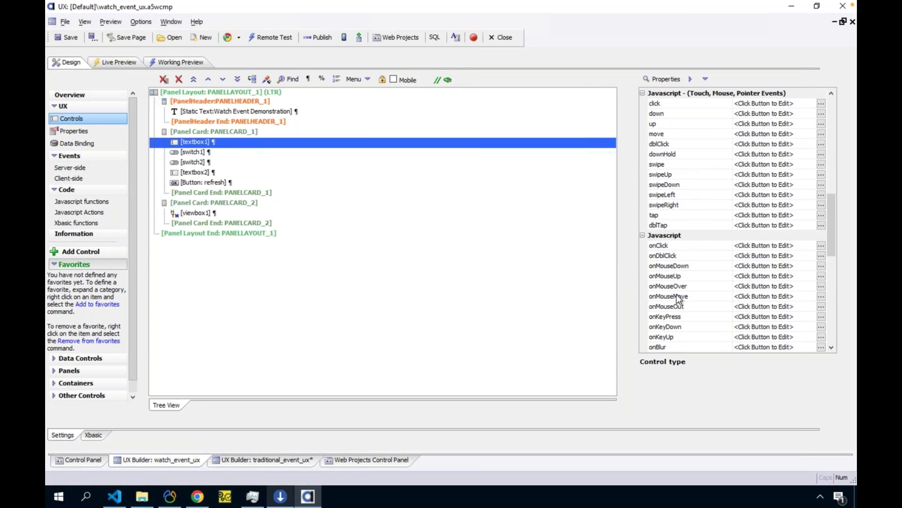
{"action": "left_click", "coordinate": [672, 338]}
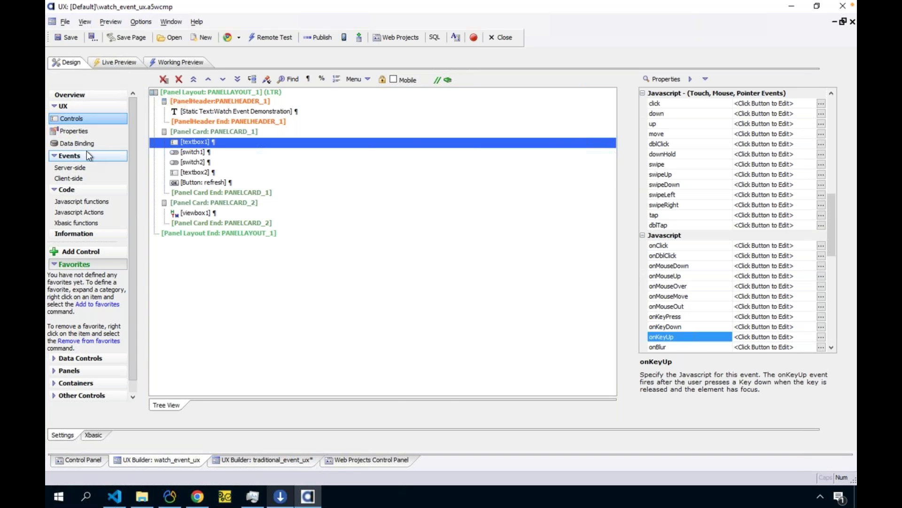
- Add a watch event named TEXTBOX2 to the component that watches textbox1 and textbox2
{"action": "left_click", "coordinate": [83, 134]}
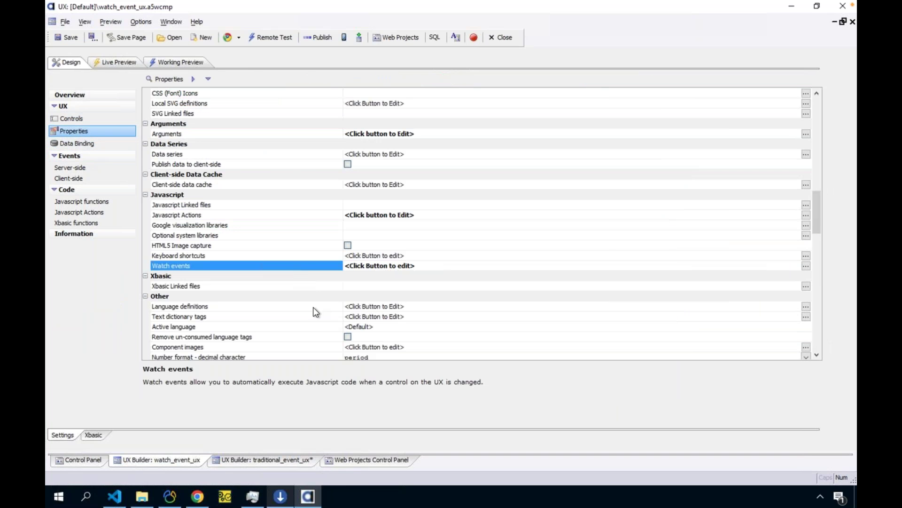
{"action": "double_click", "coordinate": [294, 269]}
{"action": "left_click", "coordinate": [273, 311]}
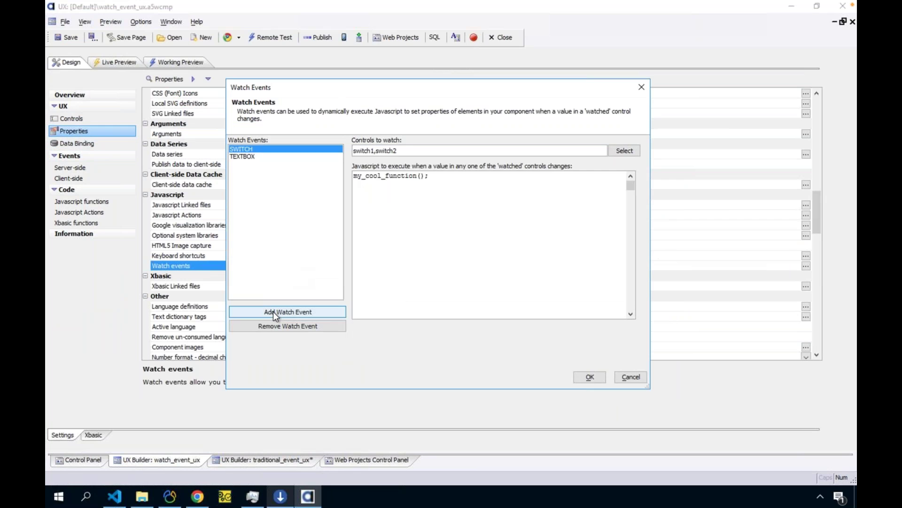
{"action": "type", "text": "TEXTBOX2"}
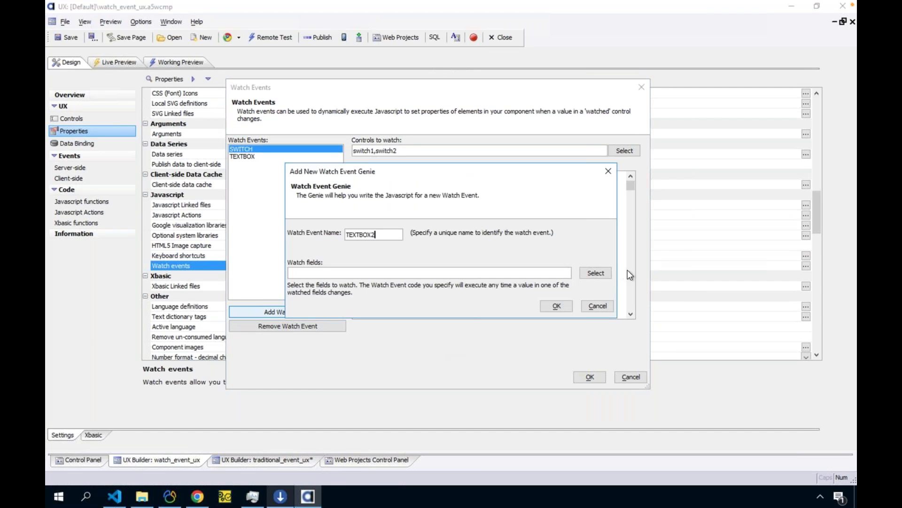
{"action": "left_click", "coordinate": [595, 273]}
{"action": "left_click", "coordinate": [343, 148]}
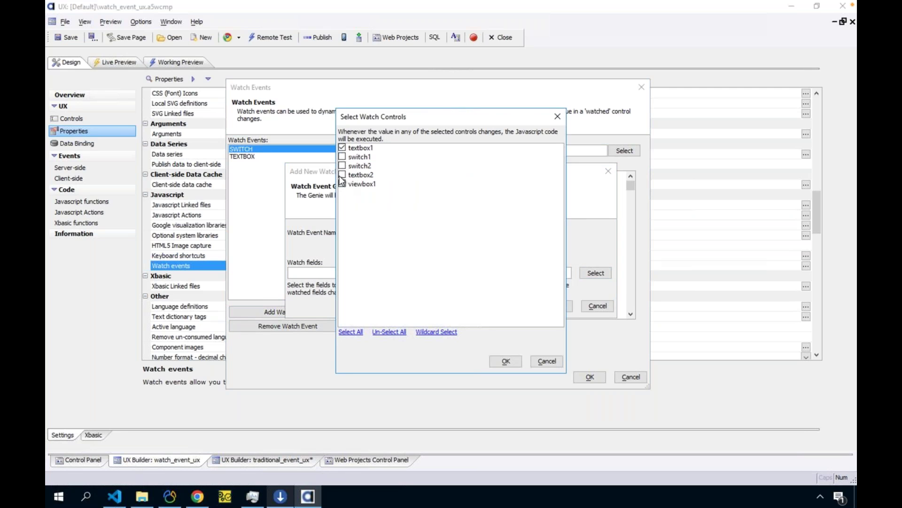
{"action": "left_click", "coordinate": [496, 358]}
{"action": "left_click", "coordinate": [563, 304]}
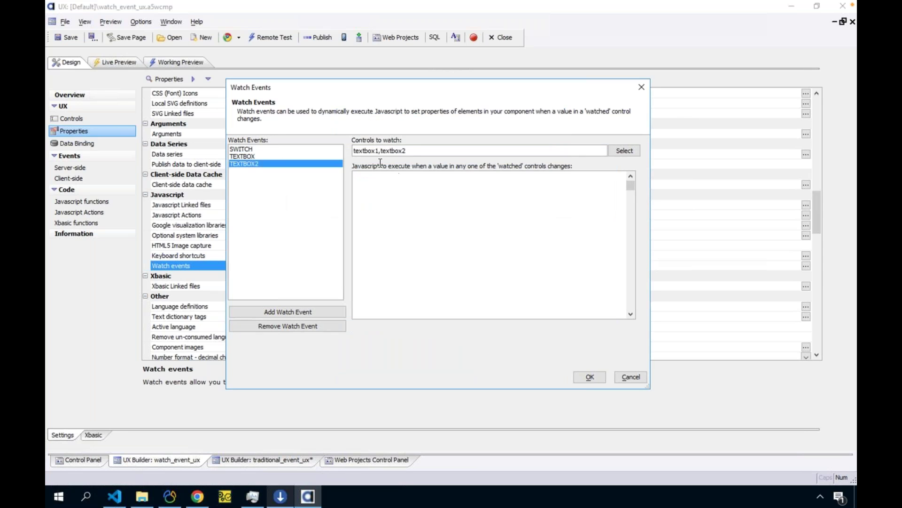
- Compare the TEXTBOX watch event with TEXTBOX2, and exclude textbox2 from TEXTBOX2's watched controls
{"action": "left_click", "coordinate": [264, 156]}
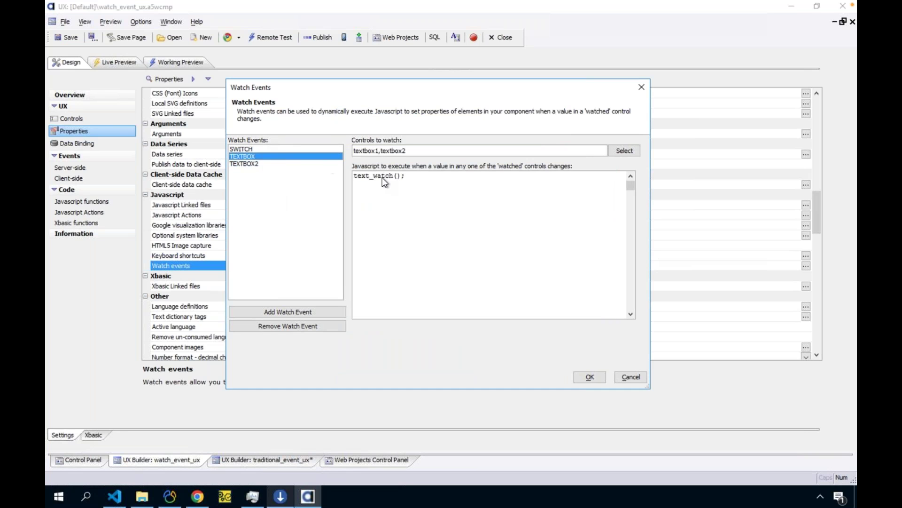
{"action": "left_click", "coordinate": [270, 163]}
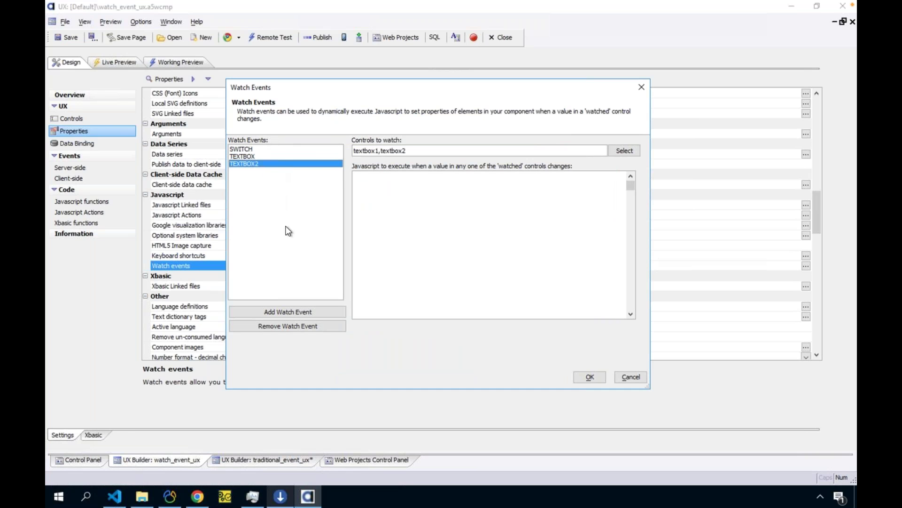
{"action": "left_click", "coordinate": [620, 151]}
{"action": "left_click", "coordinate": [368, 177]}
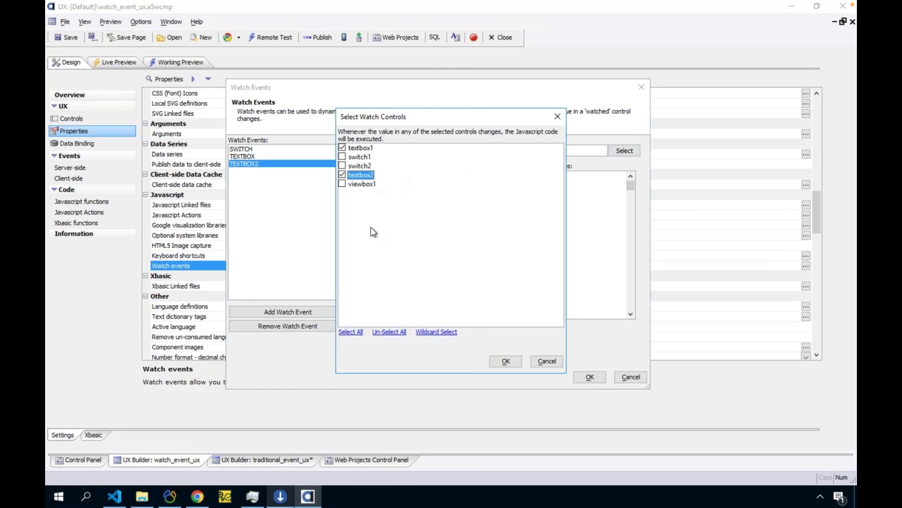
{"action": "left_click", "coordinate": [343, 175]}
{"action": "left_click", "coordinate": [504, 361]}
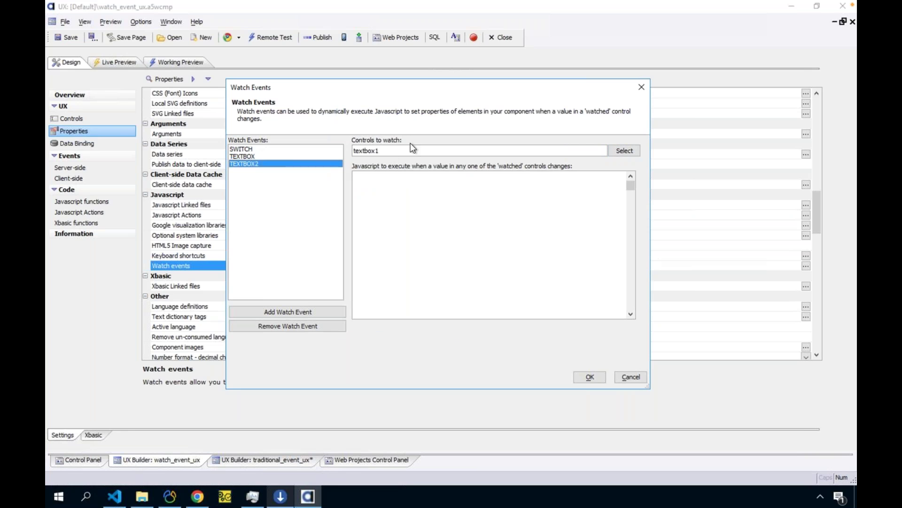
- Review the SWITCH watch event and remove the TEXTBOX2 watch event
{"action": "left_click", "coordinate": [398, 150]}
{"action": "left_click", "coordinate": [250, 150]}
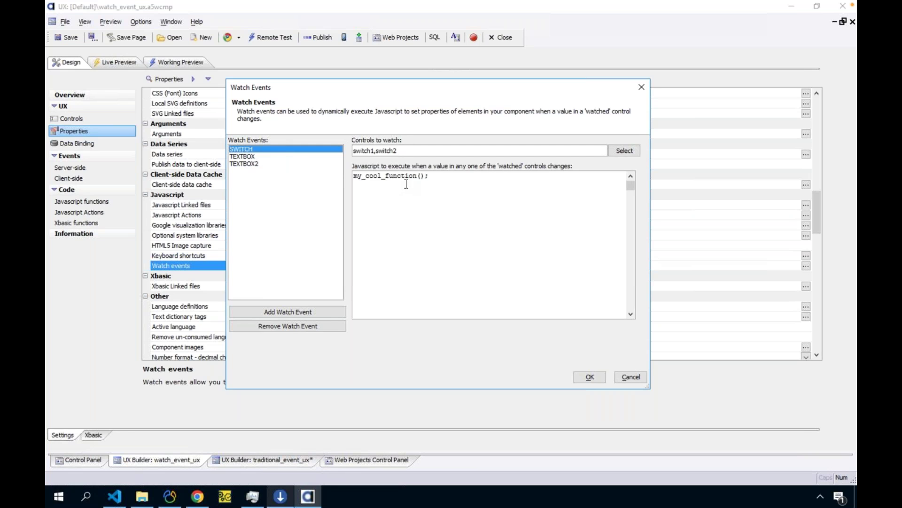
{"action": "left_click", "coordinate": [244, 165]}
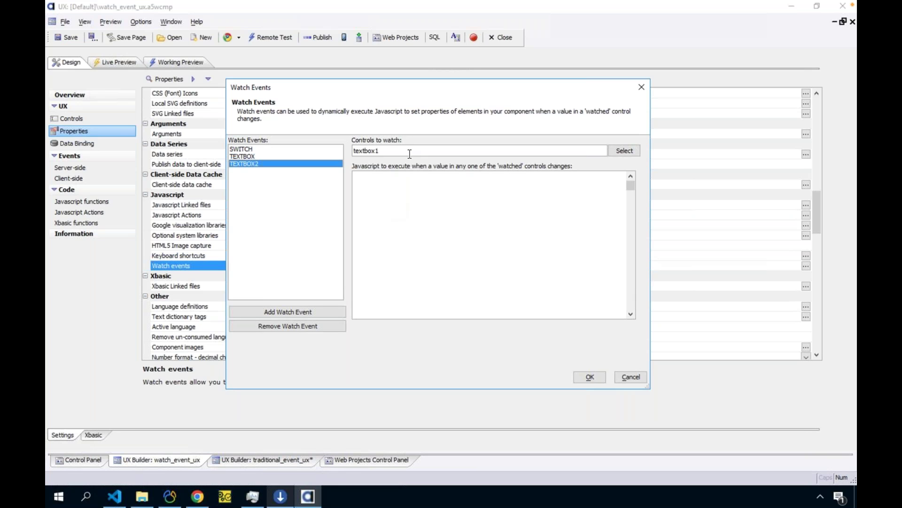
{"action": "left_click", "coordinate": [295, 328]}
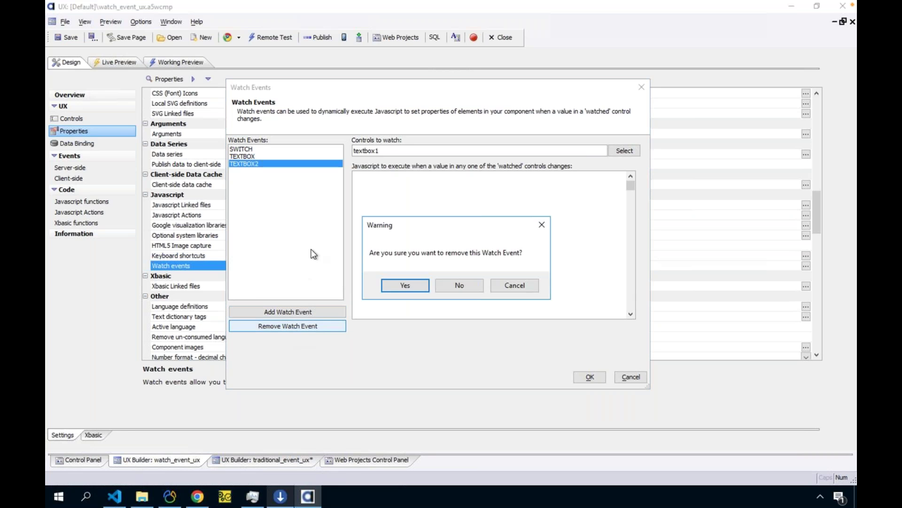
{"action": "left_click", "coordinate": [409, 287]}
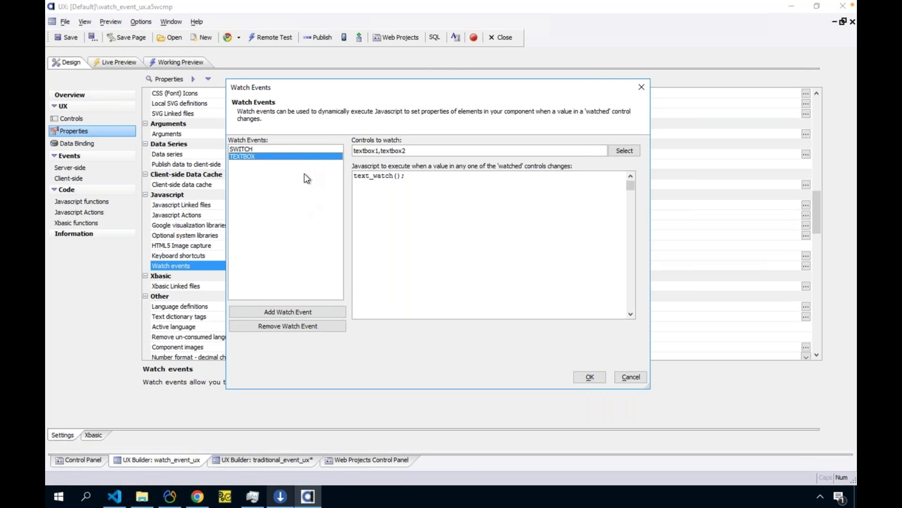
- Try passing e.control to text_watch() in the TEXTBOX watch event's Javascript, remove the argument, and accept the watch events
{"action": "left_click", "coordinate": [355, 177]}
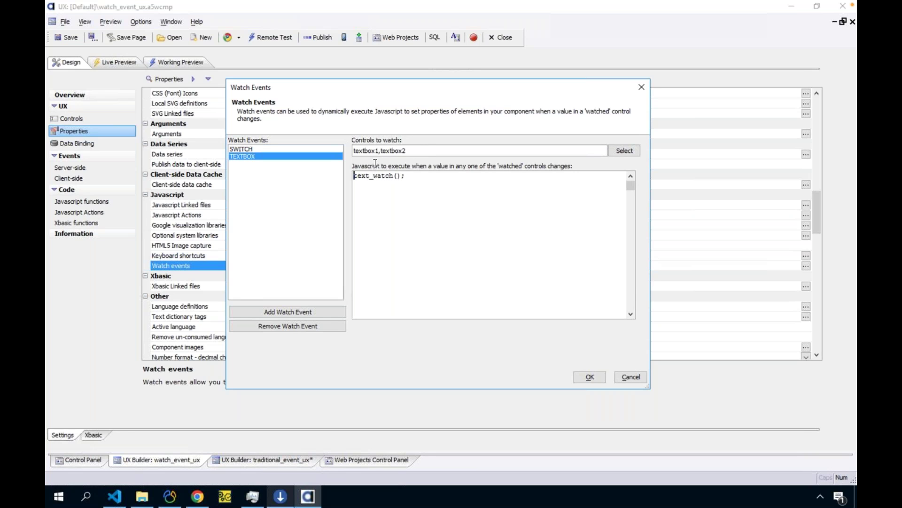
{"action": "left_click", "coordinate": [398, 176]}
{"action": "type", "text": "e.cotnrol"}
{"action": "key", "text": "BackSpace"}
{"action": "key", "text": "BackSpace"}
{"action": "key", "text": "BackSpace"}
{"action": "key", "text": "BackSpace"}
{"action": "key", "text": "BackSpace"}
{"action": "key", "text": "BackSpace"}
{"action": "type", "text": "ontrol"}
{"action": "left_click_drag", "start_coordinate": [396, 175], "coordinate": [428, 175]}
{"action": "key", "text": "BackSpace"}
{"action": "left_click", "coordinate": [590, 377]}
- Look over the available help resources and return to textbox1's event properties in the component's controls
{"action": "left_click", "coordinate": [196, 22]}
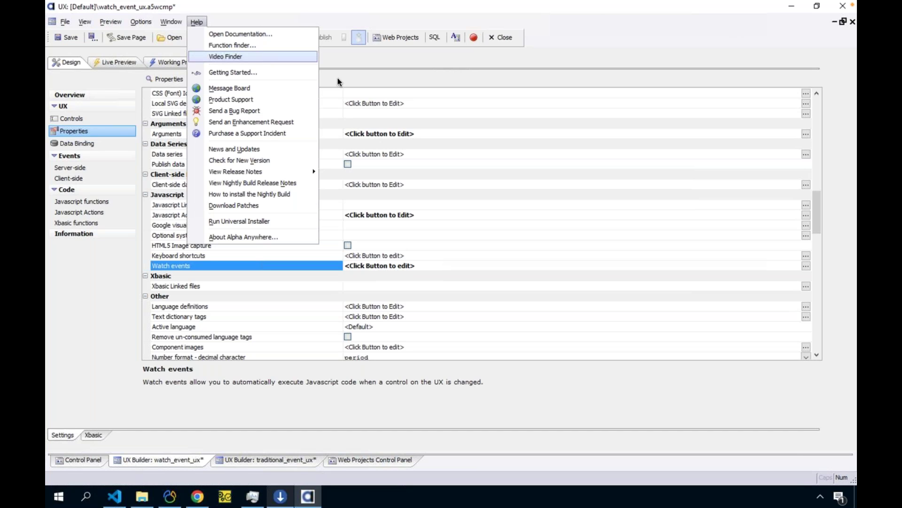
{"action": "left_click", "coordinate": [190, 67]}
{"action": "left_click", "coordinate": [100, 119]}
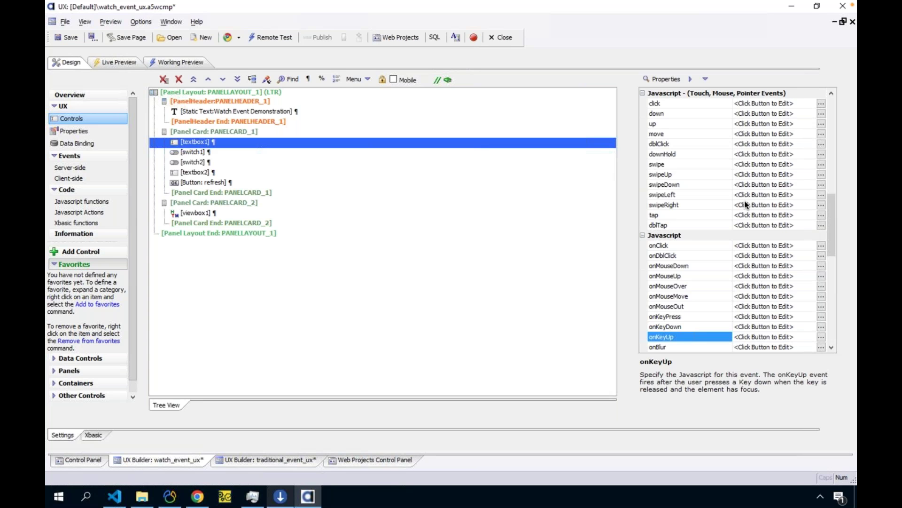
- Switch to the Keynote presentation with the Watch Events slide and go to its first slide
{"action": "key", "text": "ctrl+Up"}
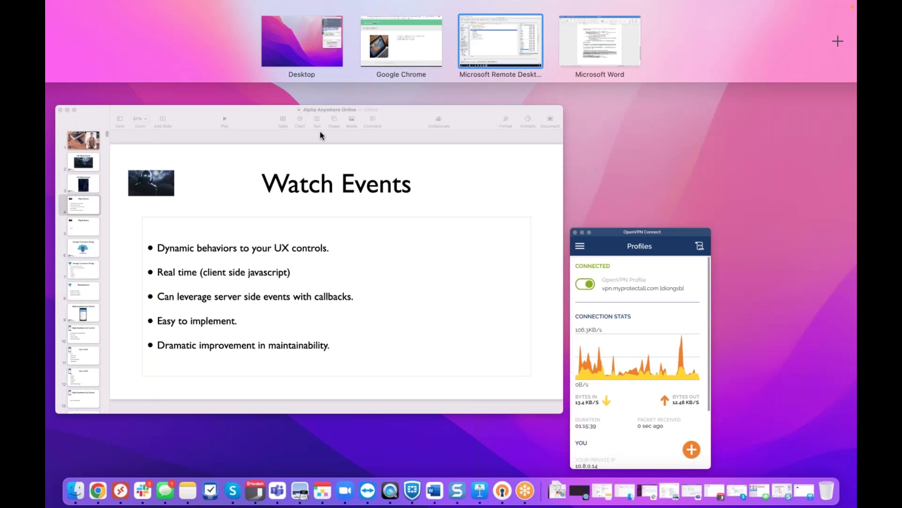
{"action": "left_click", "coordinate": [201, 171]}
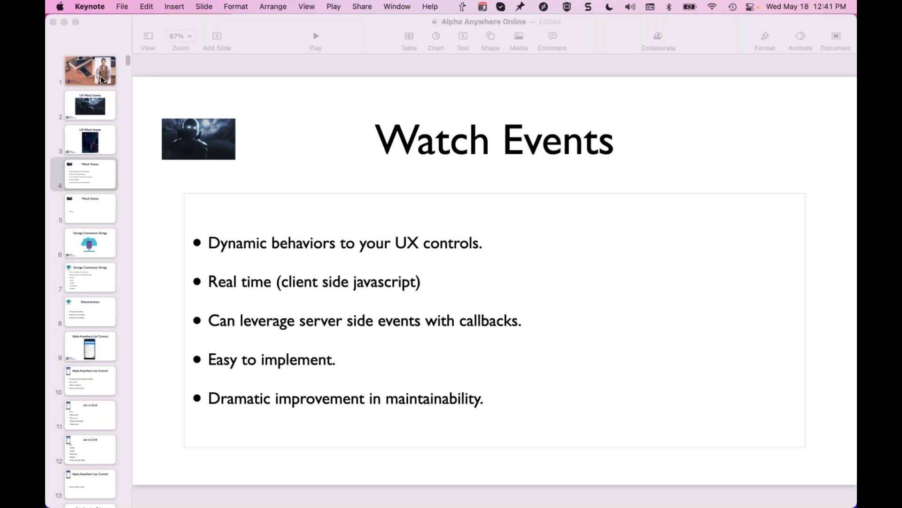
{"action": "left_click", "coordinate": [102, 80]}
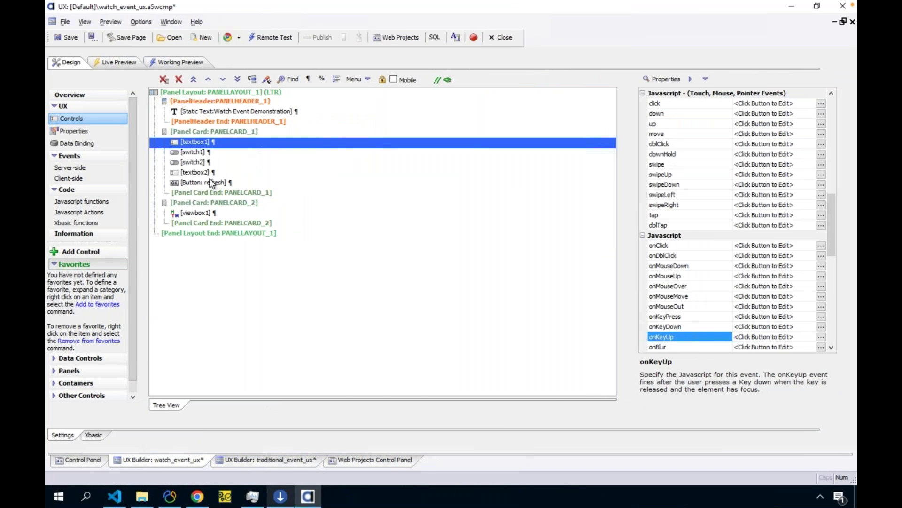
- Add a Hyperlink control directly below the refresh button in PANELCARD_1
{"action": "left_click", "coordinate": [212, 183]}
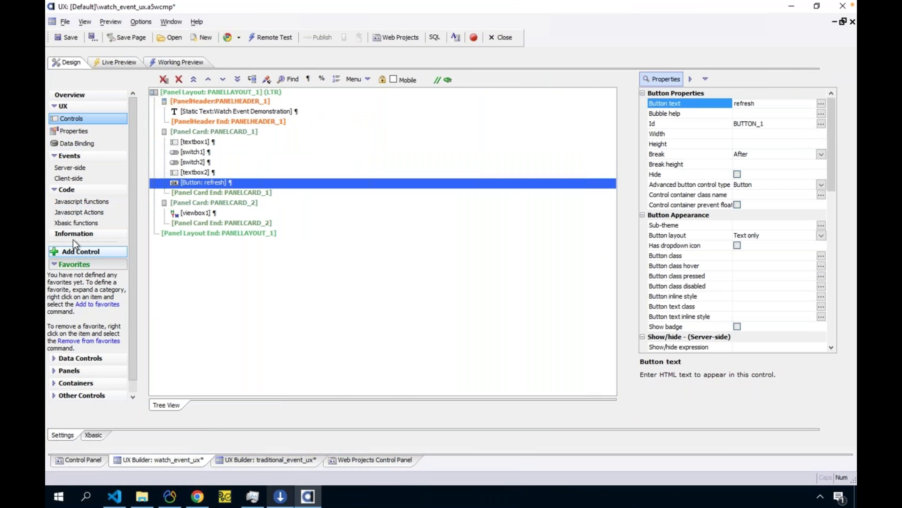
{"action": "left_click", "coordinate": [76, 251]}
{"action": "type", "text": "link"}
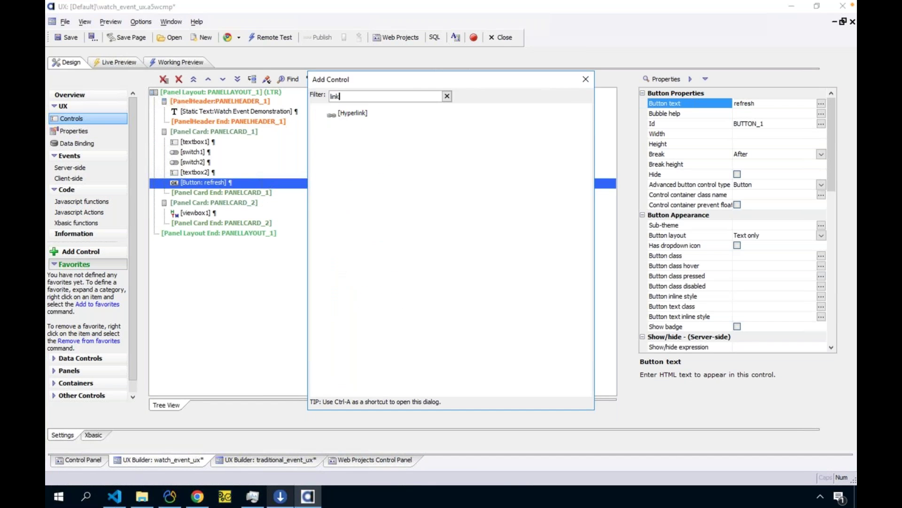
{"action": "double_click", "coordinate": [350, 113]}
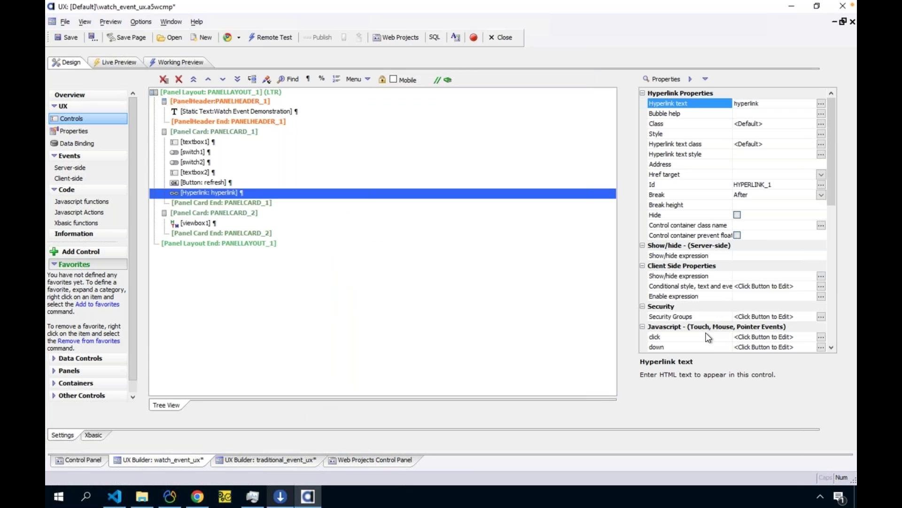
- Start a File Download action for the new hyperlink's click event in Action Javascript
{"action": "double_click", "coordinate": [705, 340]}
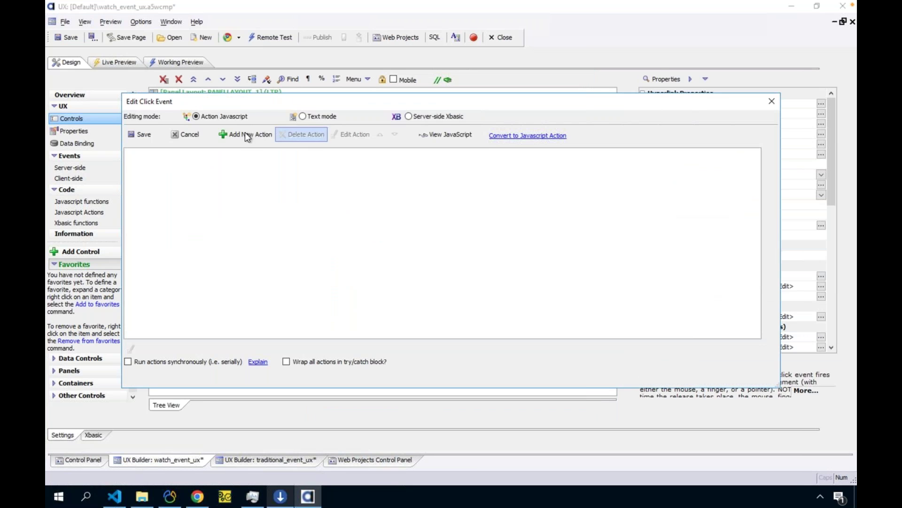
{"action": "left_click", "coordinate": [243, 133]}
{"action": "type", "text": "file"}
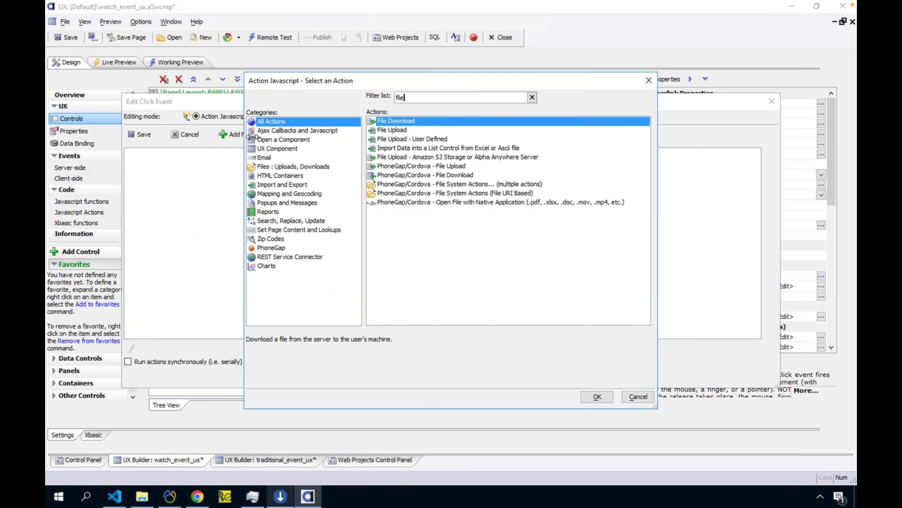
{"action": "double_click", "coordinate": [402, 122]}
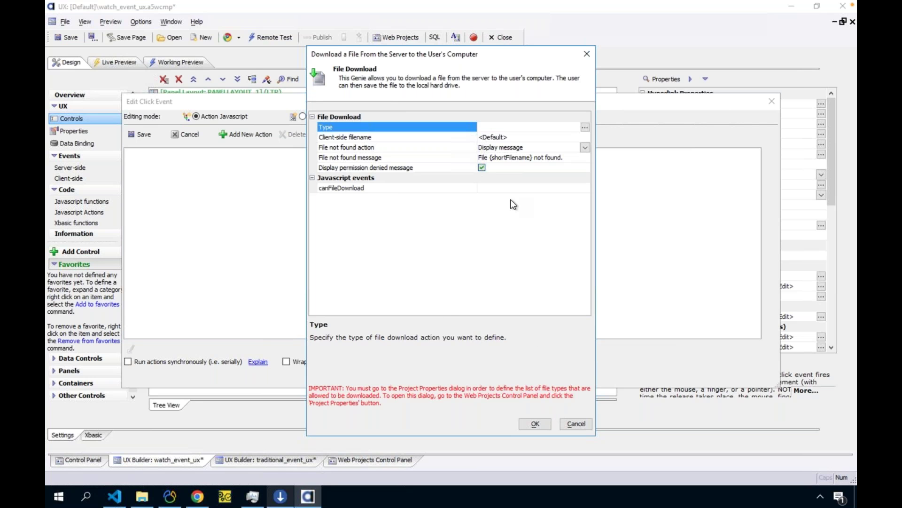
- Examine the file download types, including Amazon S3 Storage and UX Component control contains filename, and cancel the File Download action
{"action": "left_click", "coordinate": [585, 127]}
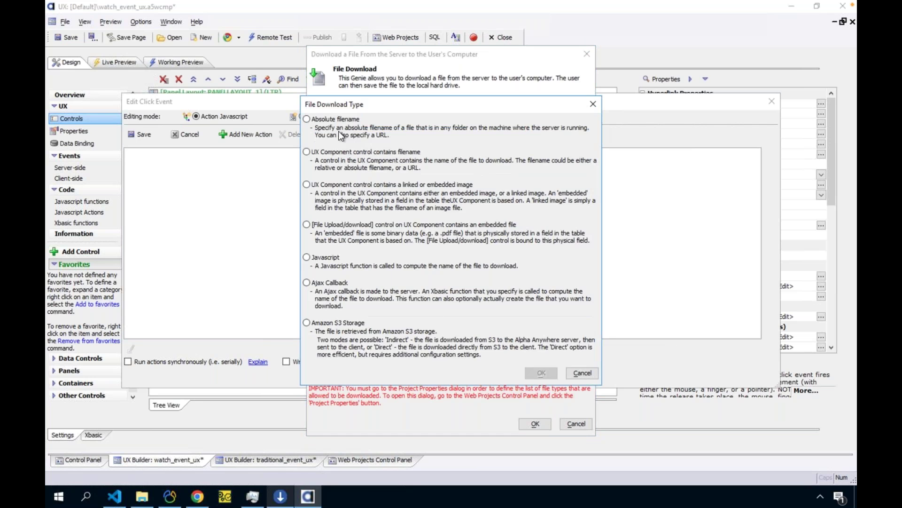
{"action": "left_click", "coordinate": [342, 325]}
{"action": "left_click", "coordinate": [326, 152]}
{"action": "left_click", "coordinate": [582, 372]}
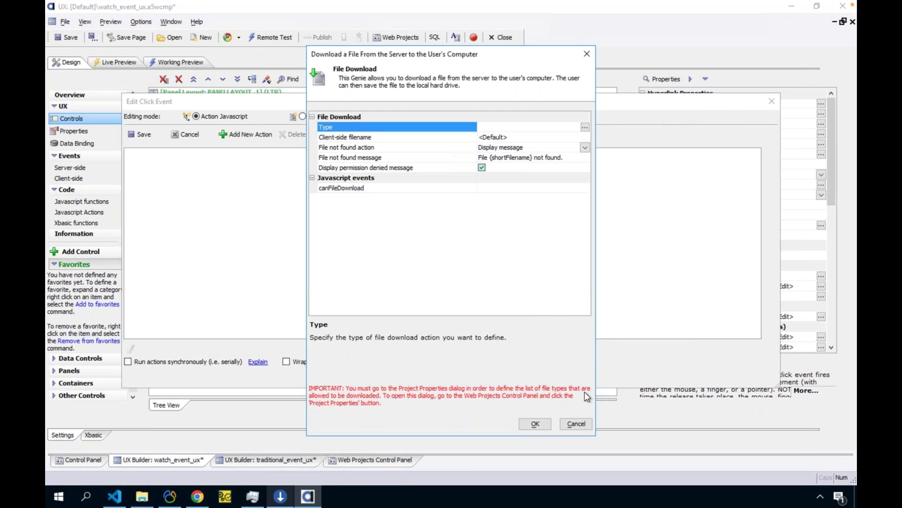
{"action": "left_click", "coordinate": [577, 427]}
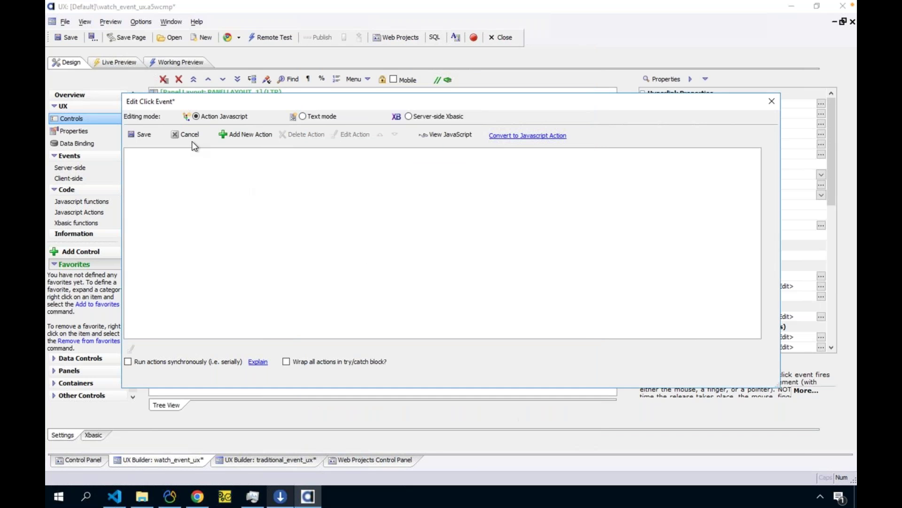
- Discard the click event edits and delete the hyperlink control from PANELCARD_1
{"action": "left_click", "coordinate": [192, 137]}
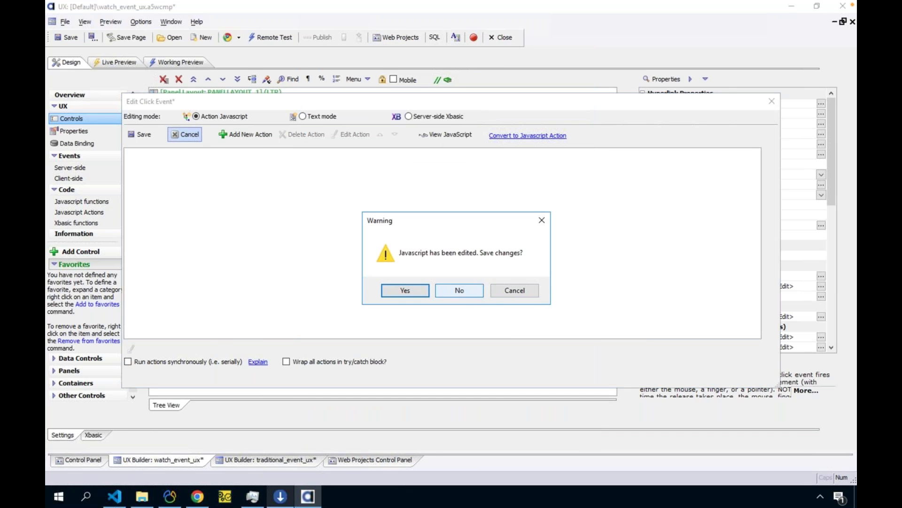
{"action": "left_click", "coordinate": [454, 290]}
{"action": "left_click", "coordinate": [178, 79]}
{"action": "left_click", "coordinate": [462, 276]}
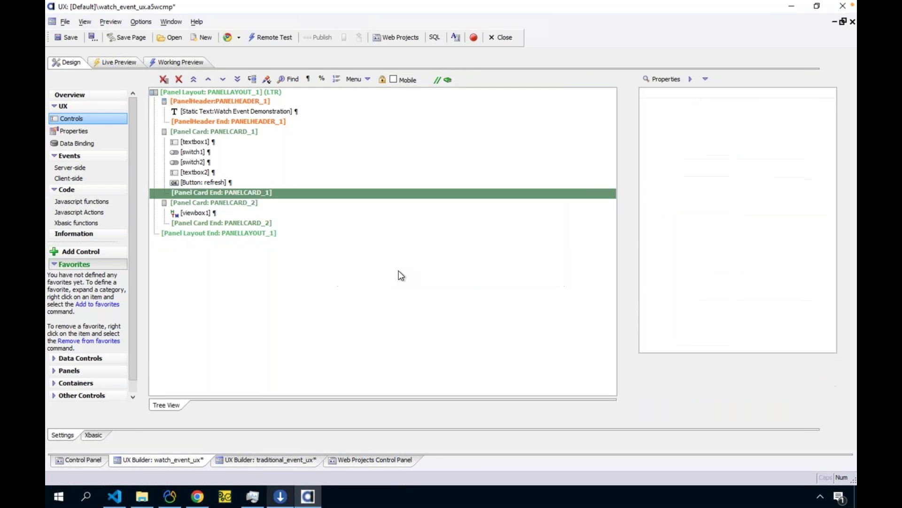
- Save the watch_event_ux component and return to the project's list of web components
{"action": "left_click", "coordinate": [66, 38]}
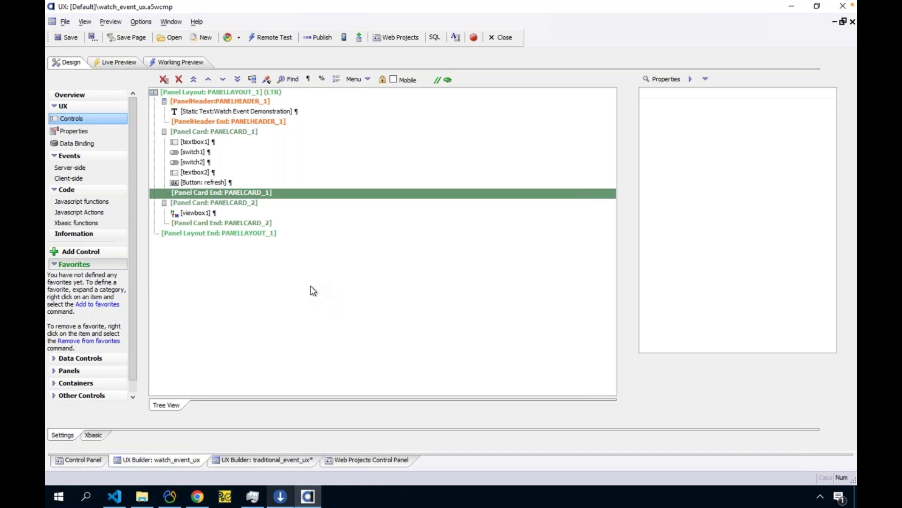
{"action": "left_click", "coordinate": [365, 463]}
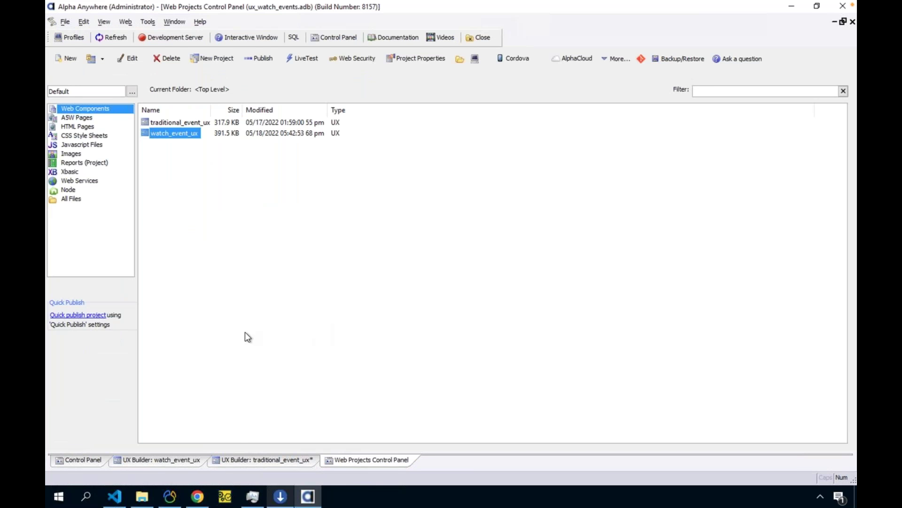